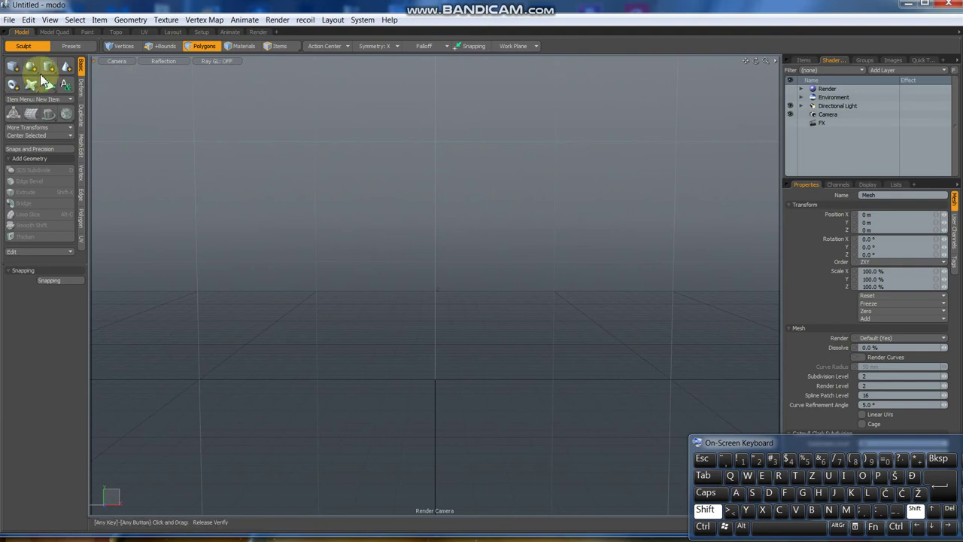
# Add a 1 m unit cube at the scene origin.
pyautogui.click(10, 67)
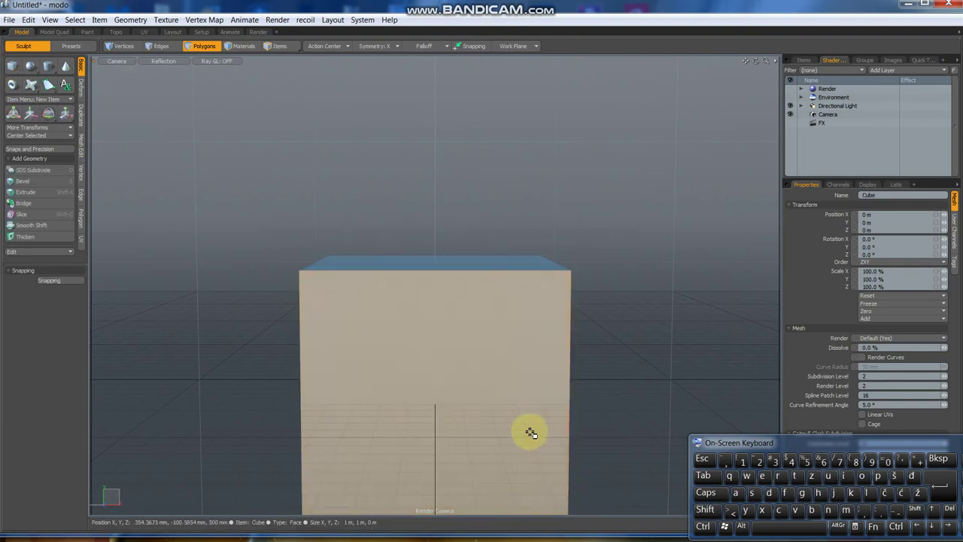
pyautogui.keyDown('alt'); pyautogui.moveTo(572, 344); pyautogui.dragTo(670, 219); pyautogui.keyUp('alt')
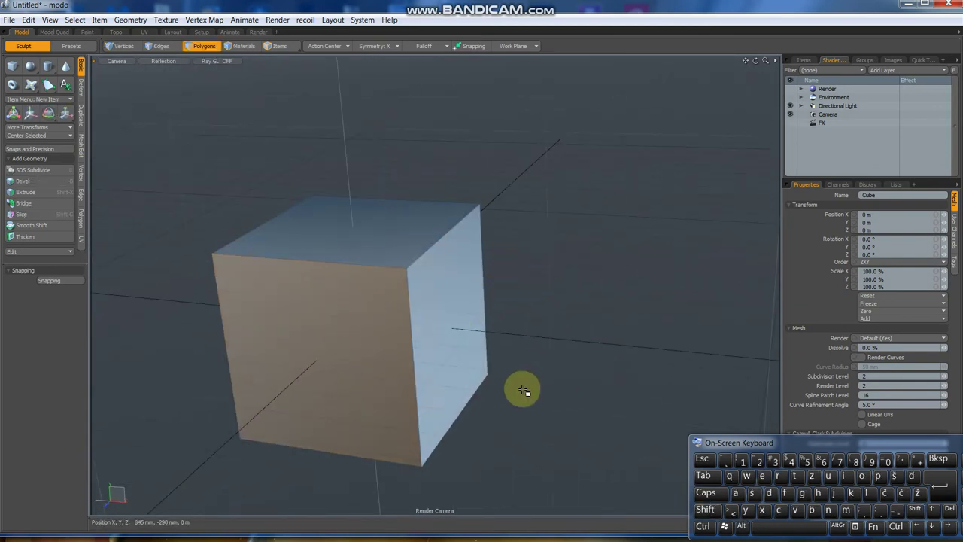
pyautogui.keyDown('alt'); pyautogui.moveTo(484, 389); pyautogui.dragTo(340, 354); pyautogui.keyUp('alt')
pyautogui.keyDown('alt'); pyautogui.moveTo(303, 384); pyautogui.dragTo(370, 344); pyautogui.keyUp('alt')
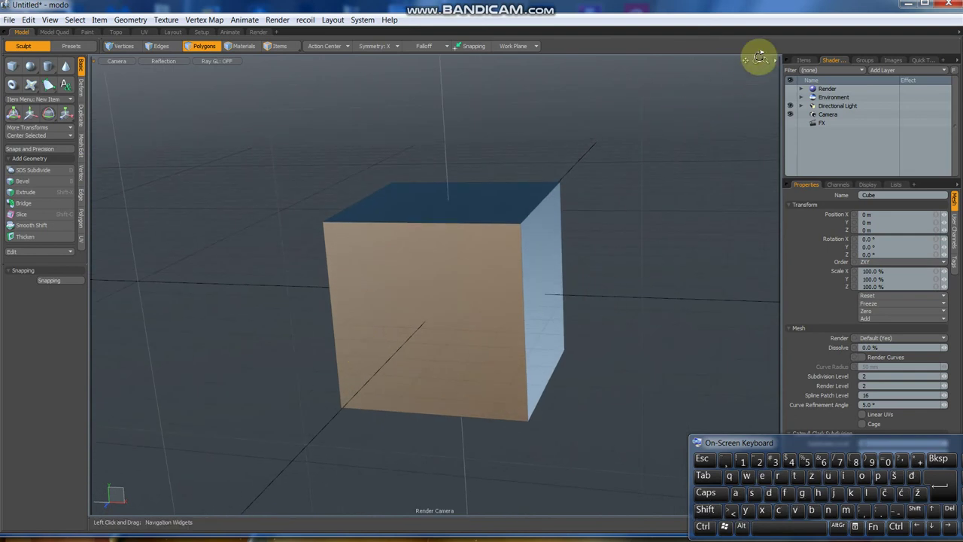
pyautogui.moveTo(756, 60); pyautogui.dragTo(757, 58)
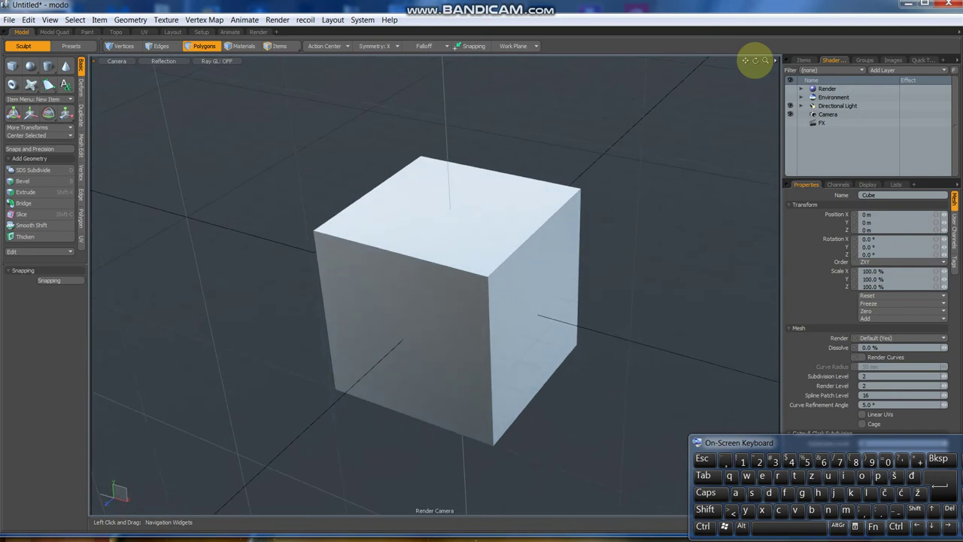
# Set the viewport shading style to Reflection.
pyautogui.click(162, 61)
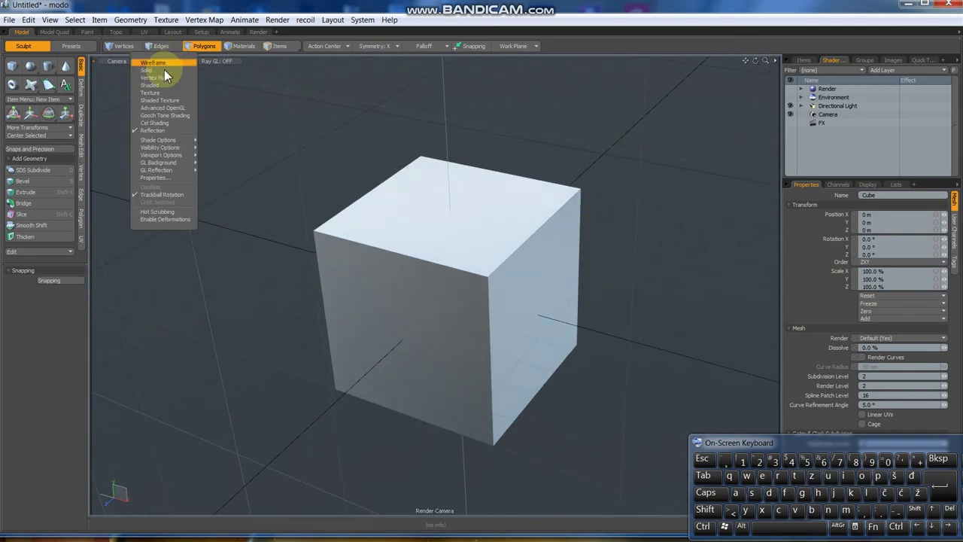
pyautogui.click(158, 130)
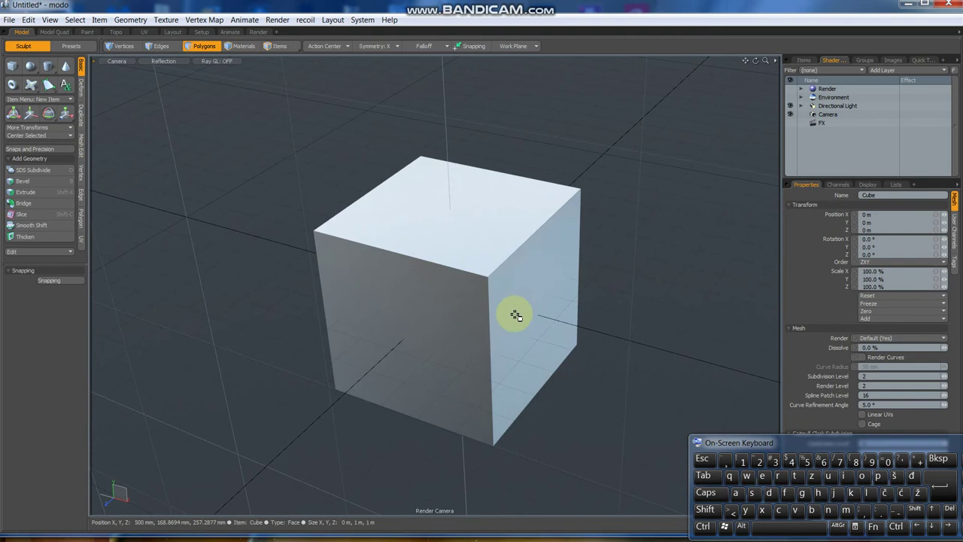
pyautogui.keyDown('alt'); pyautogui.moveTo(462, 370); pyautogui.dragTo(520, 320); pyautogui.keyUp('alt')
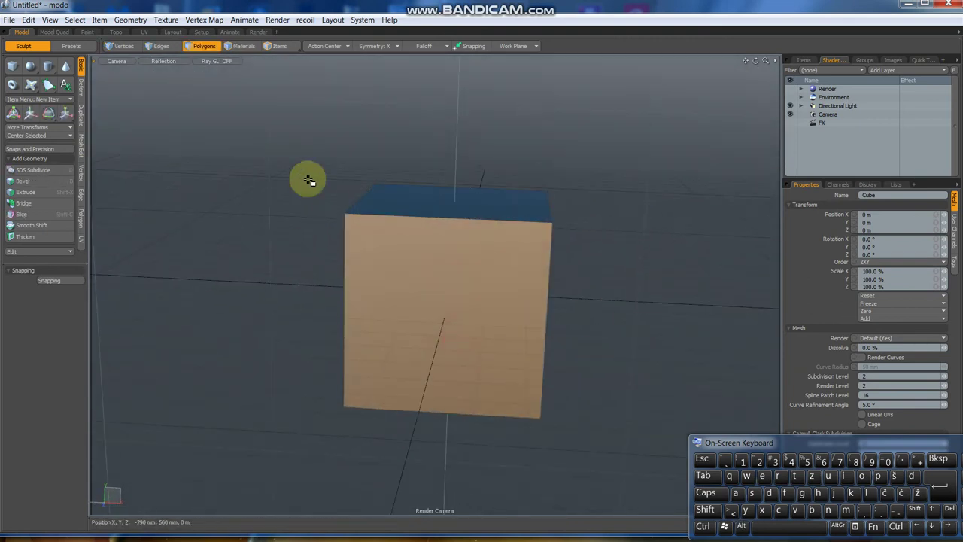
pyautogui.keyDown('alt'); pyautogui.moveTo(563, 324); pyautogui.dragTo(478, 314); pyautogui.keyUp('alt')
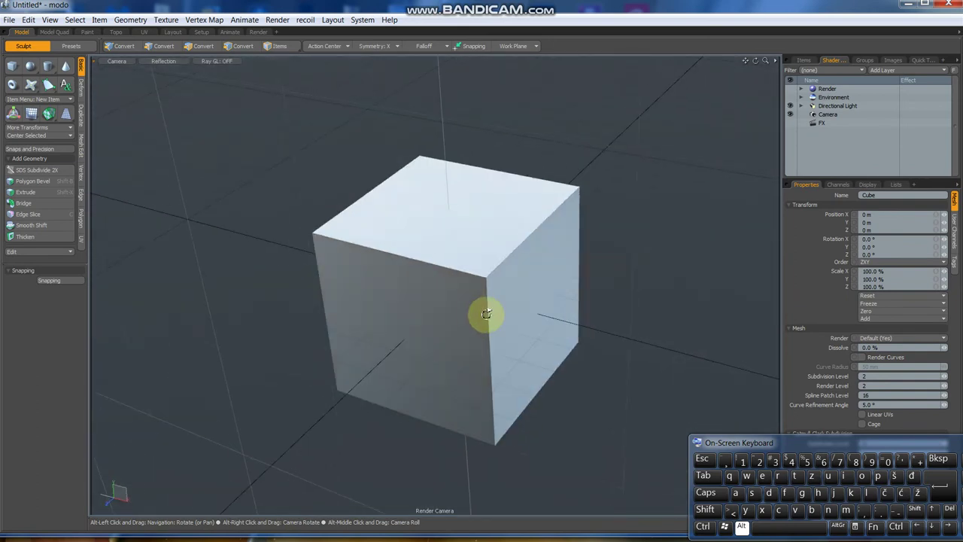
# Subdivide all of the cube's polygons twice with the Faceted method.
pyautogui.press('3')
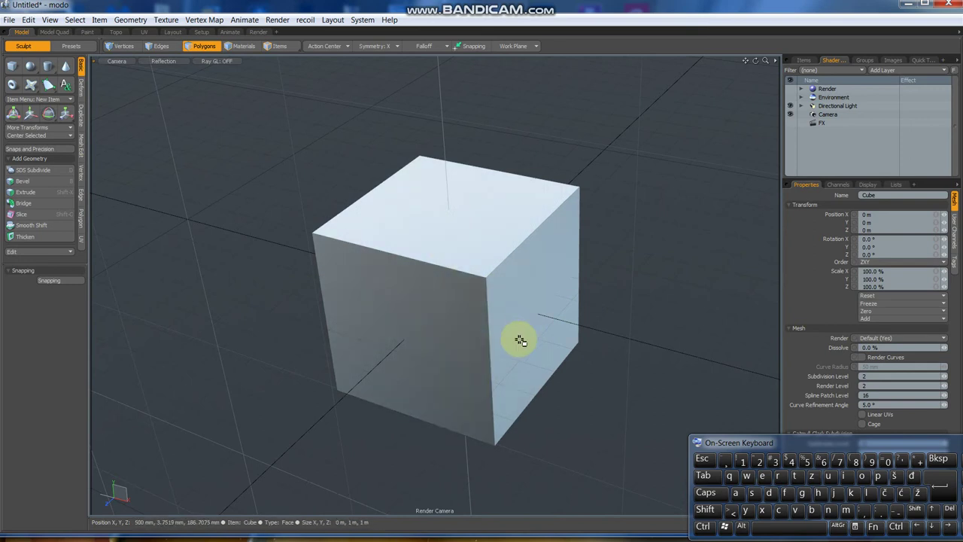
pyautogui.click(711, 519)
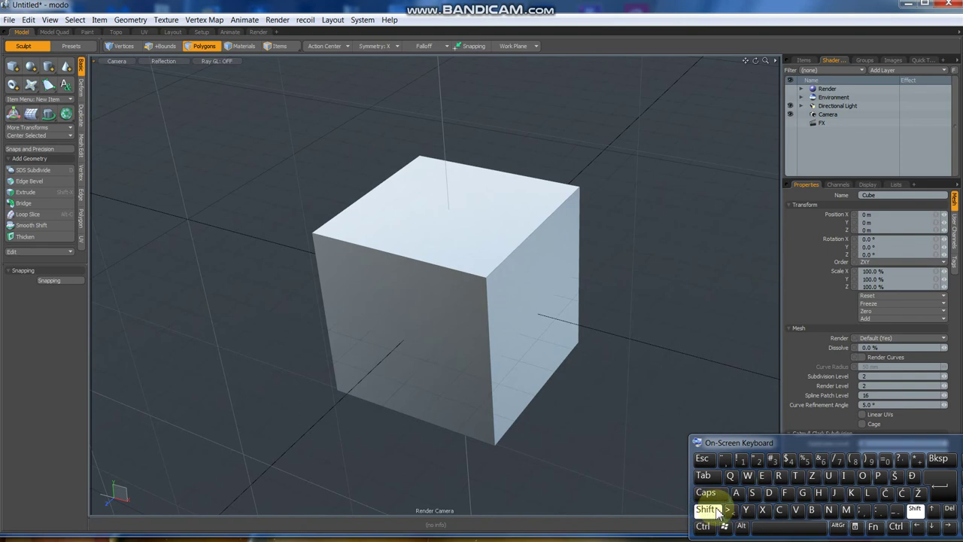
pyautogui.click(770, 494)
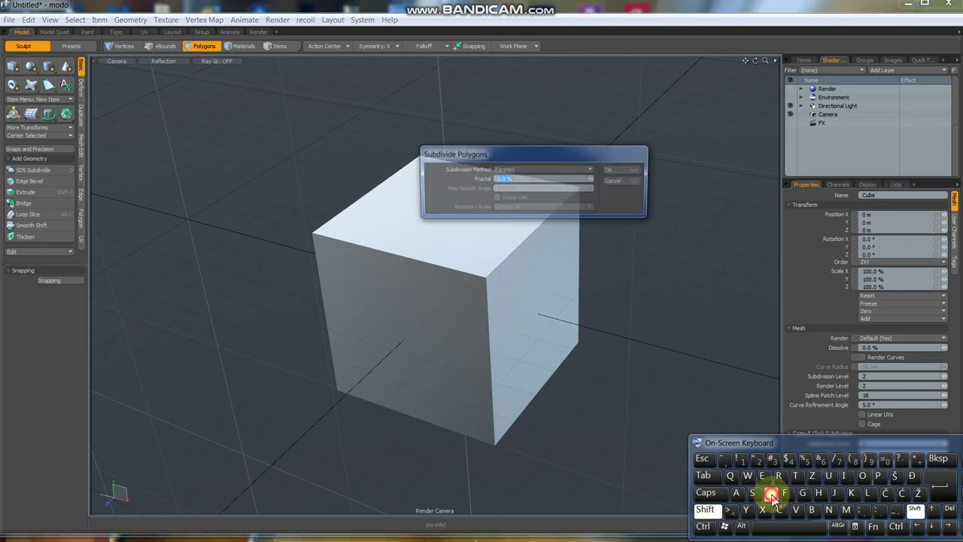
pyautogui.click(626, 169)
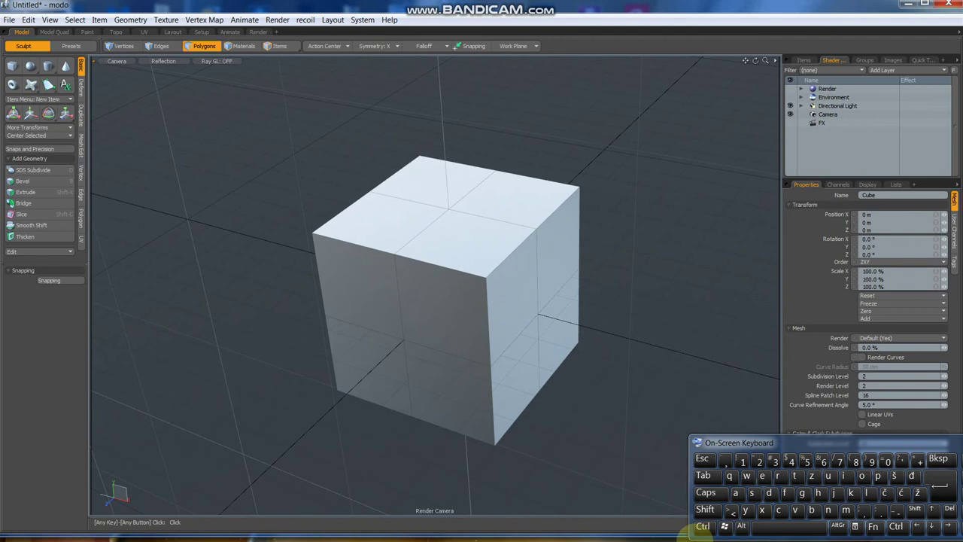
pyautogui.click(715, 510)
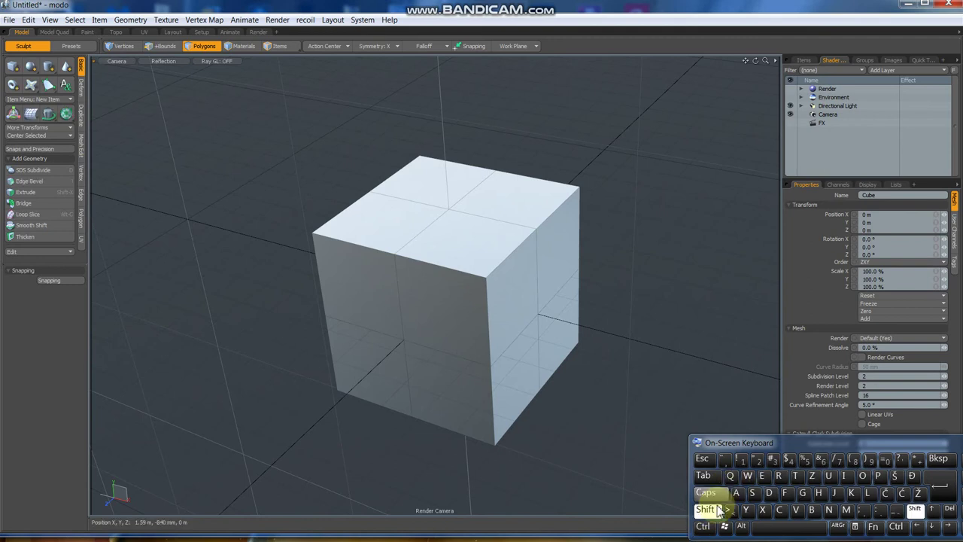
pyautogui.click(770, 495)
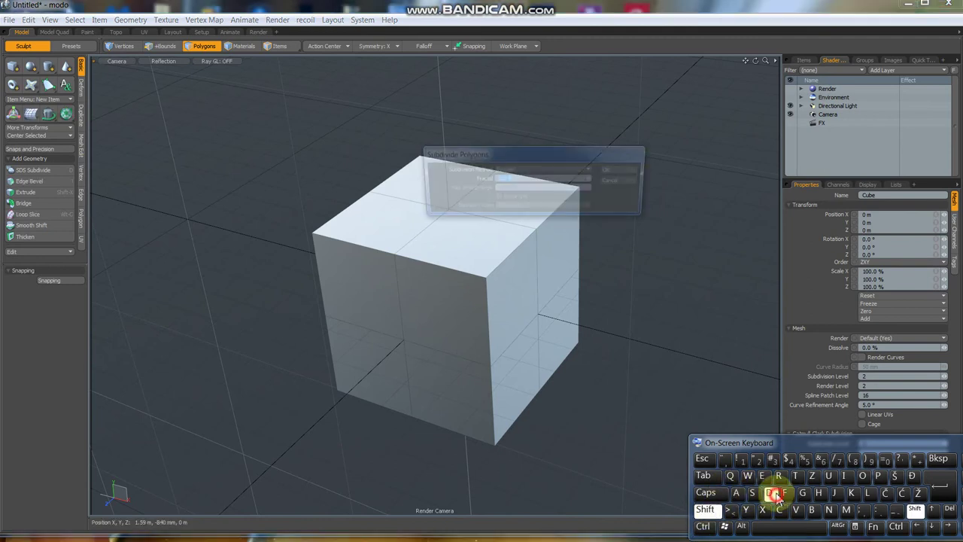
pyautogui.click(620, 171)
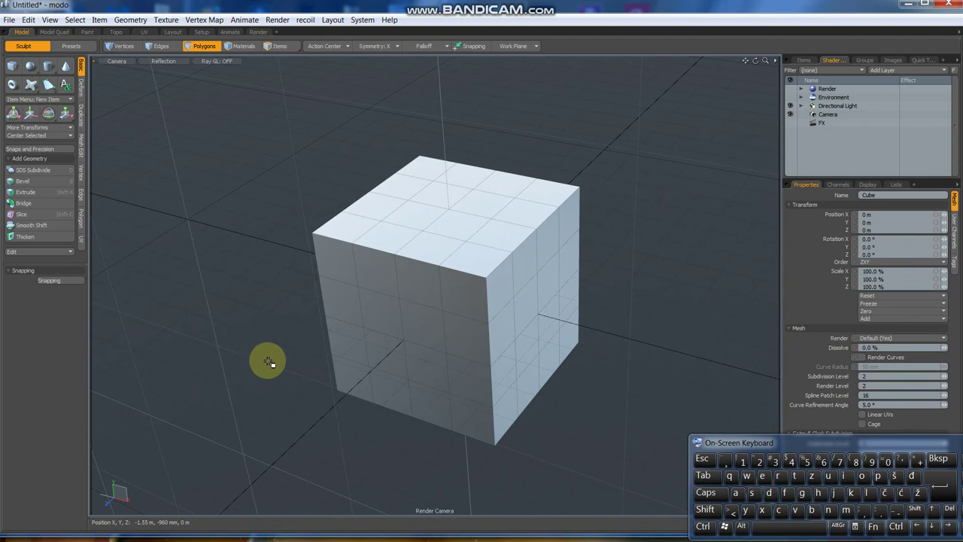
pyautogui.press('alt')
pyautogui.keyDown('alt'); pyautogui.moveTo(353, 367); pyautogui.dragTo(444, 328); pyautogui.keyUp('alt')
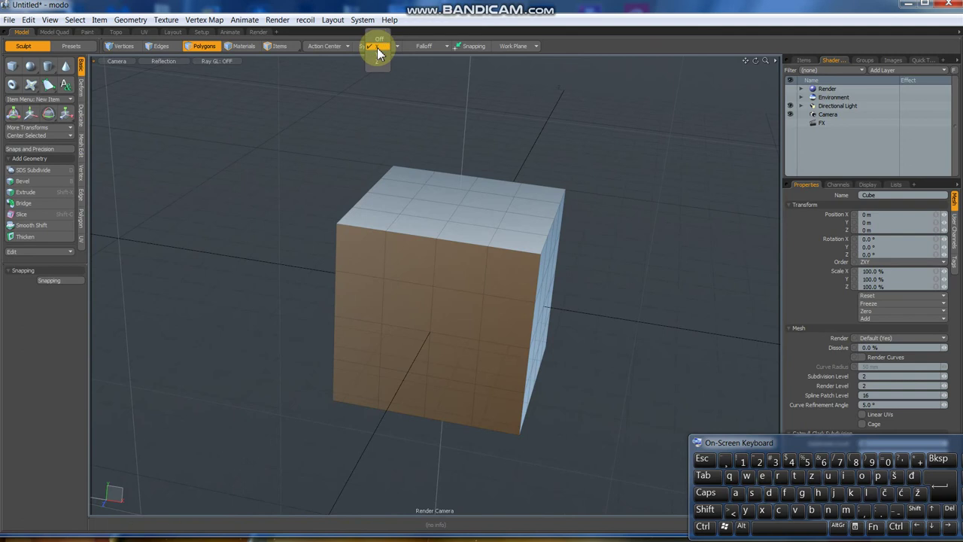
pyautogui.keyDown('alt'); pyautogui.moveTo(585, 325); pyautogui.dragTo(490, 361); pyautogui.keyUp('alt')
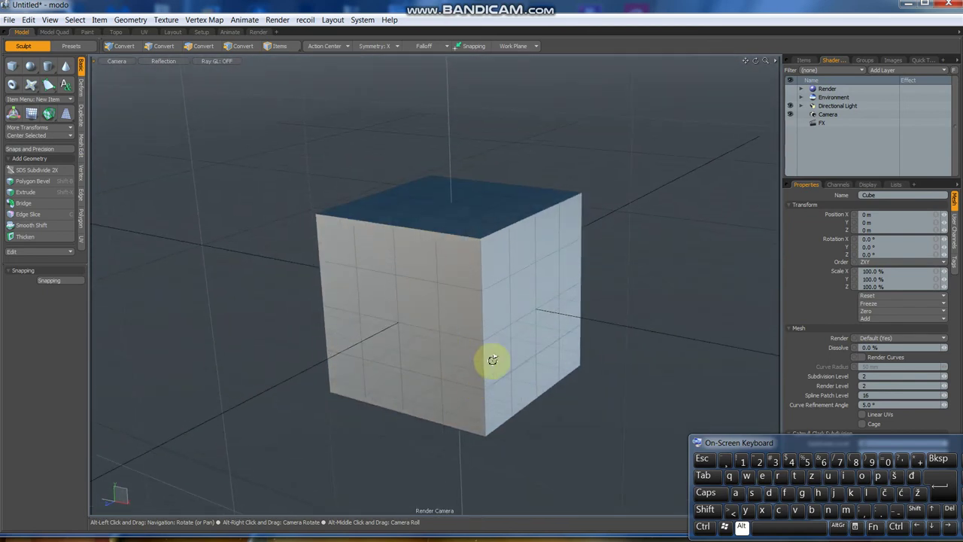
pyautogui.click(203, 47)
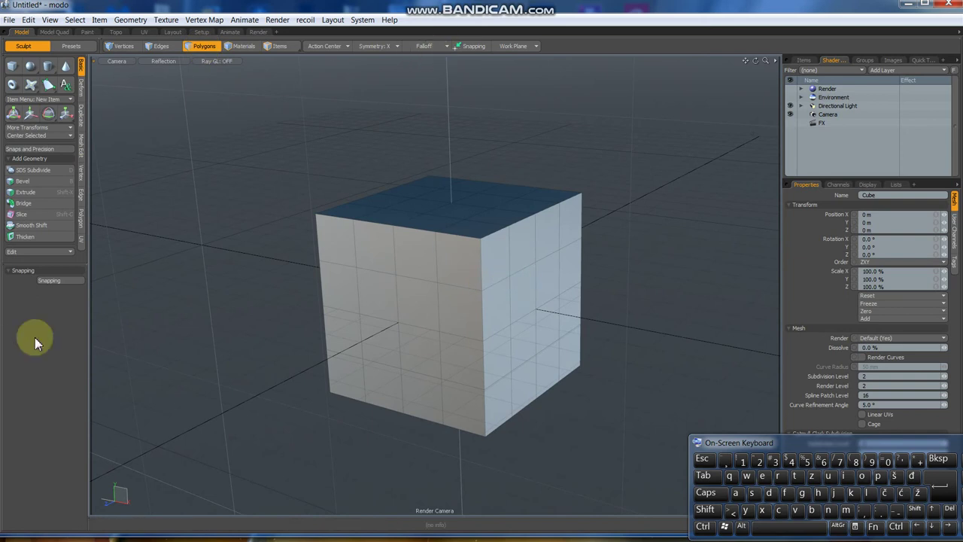
pyautogui.click(30, 190)
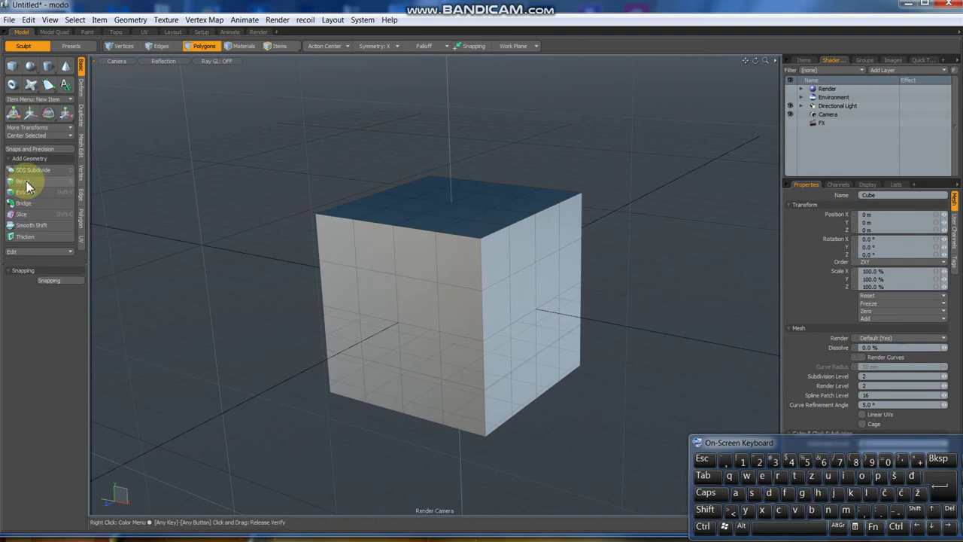
pyautogui.click(22, 181)
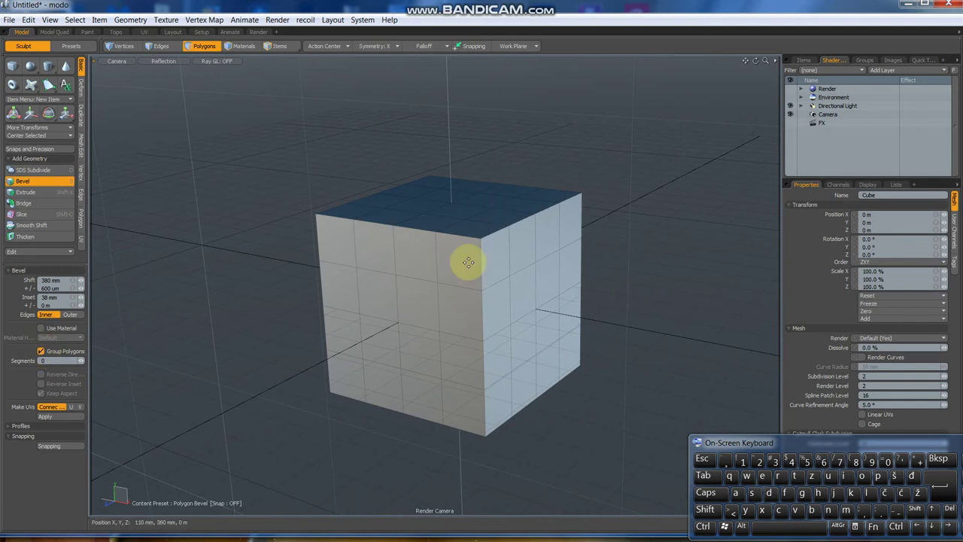
pyautogui.keyDown('alt'); pyautogui.moveTo(374, 307); pyautogui.dragTo(432, 301); pyautogui.keyUp('alt')
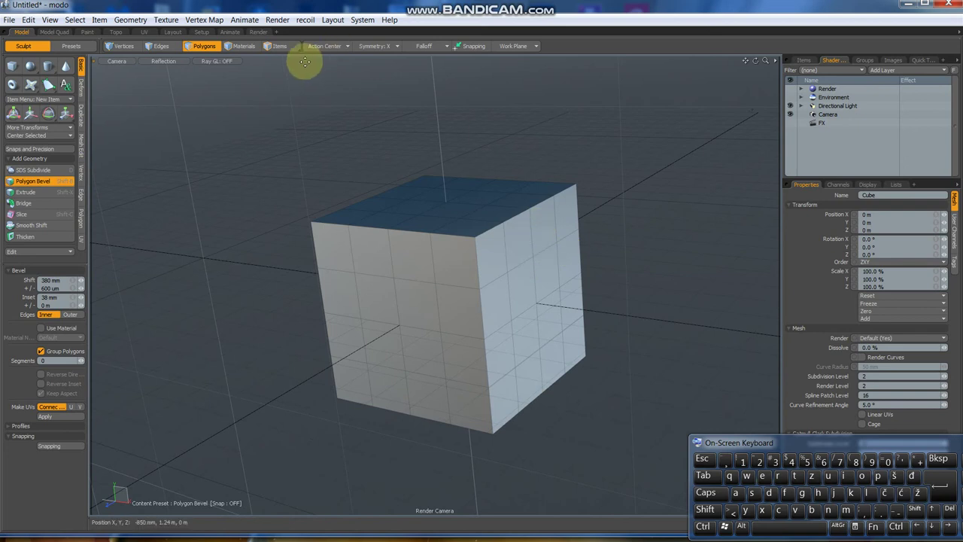
pyautogui.click(48, 184)
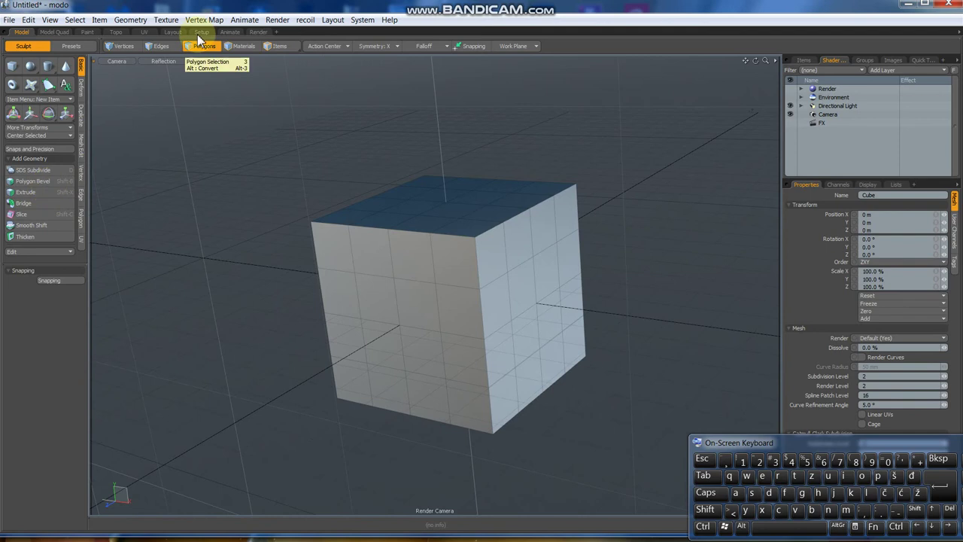
# Select the upper-middle 2×2 polygon block on the cube's side with X symmetry and bevel it with a 380 mm shift and 60 mm inset.
pyautogui.moveTo(519, 241)
pyautogui.mouseDown()
pyautogui.moveTo(522, 223)
pyautogui.moveTo(542, 268)
pyautogui.mouseUp()
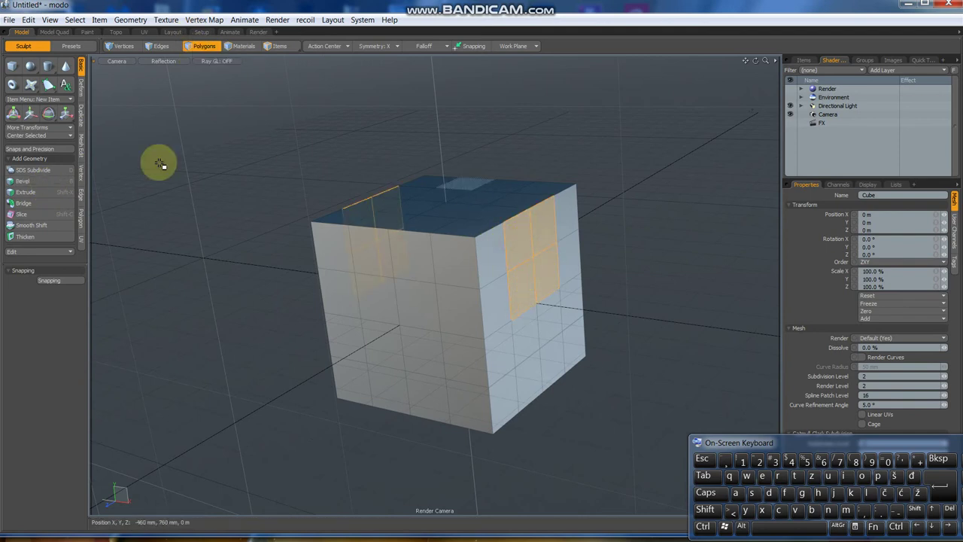
pyautogui.click(40, 181)
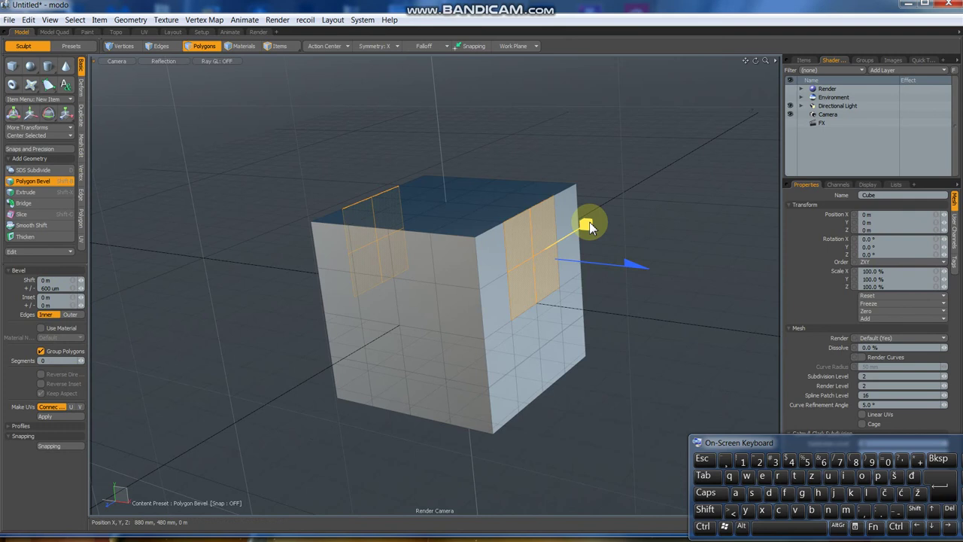
pyautogui.moveTo(635, 264); pyautogui.dragTo(637, 269)
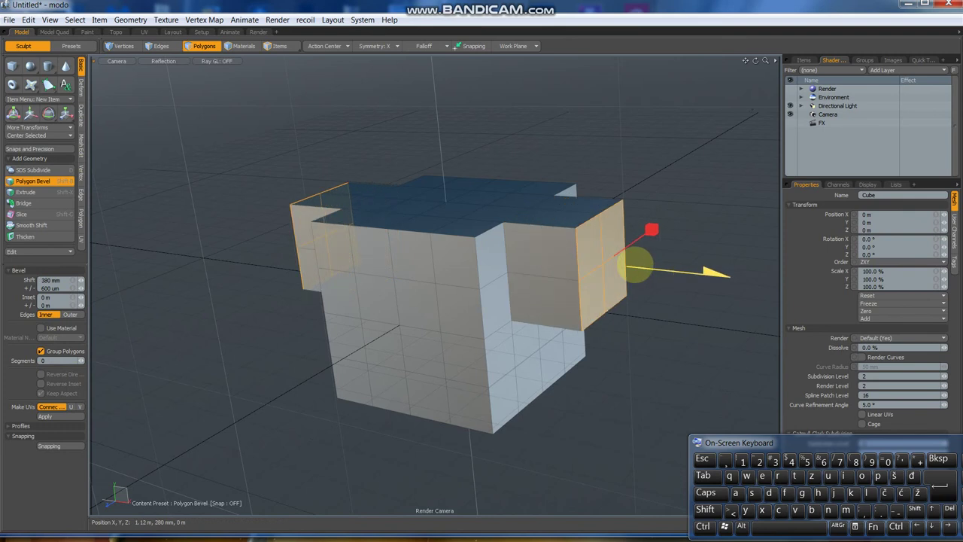
pyautogui.moveTo(657, 231); pyautogui.dragTo(655, 230)
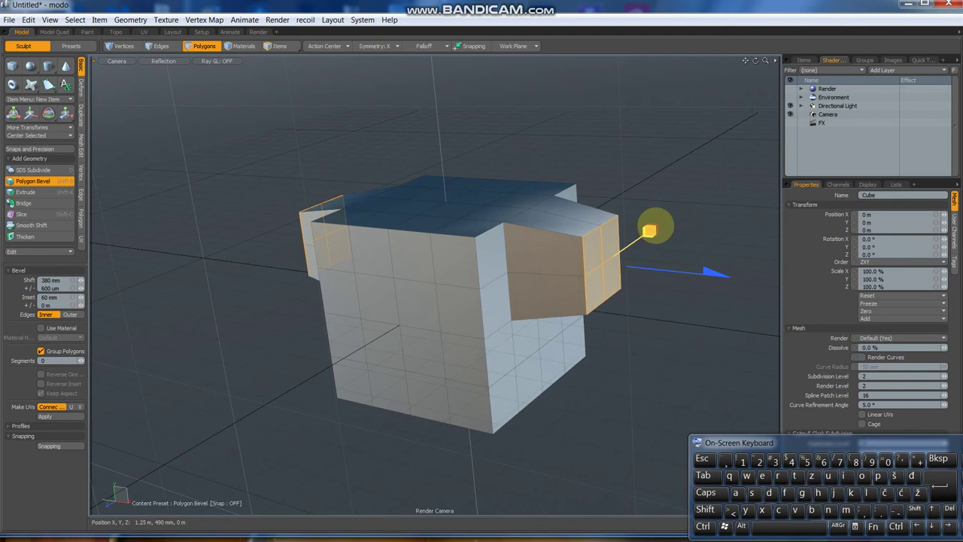
# Apply a second polygon bevel to the arm ends with a 370 mm shift and 12 mm inset.
pyautogui.click(36, 182)
pyautogui.click(36, 182)
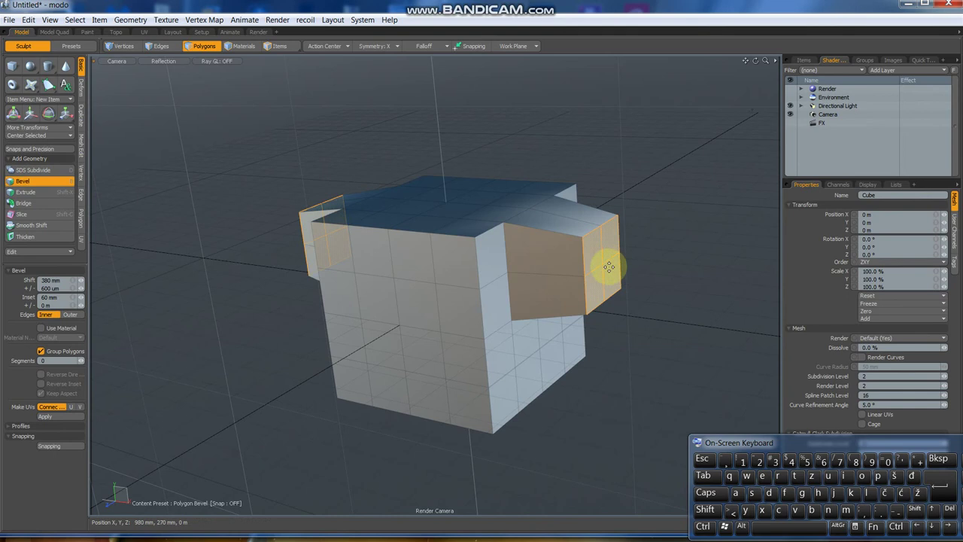
pyautogui.keyDown('alt'); pyautogui.moveTo(594, 313); pyautogui.dragTo(569, 299); pyautogui.keyUp('alt')
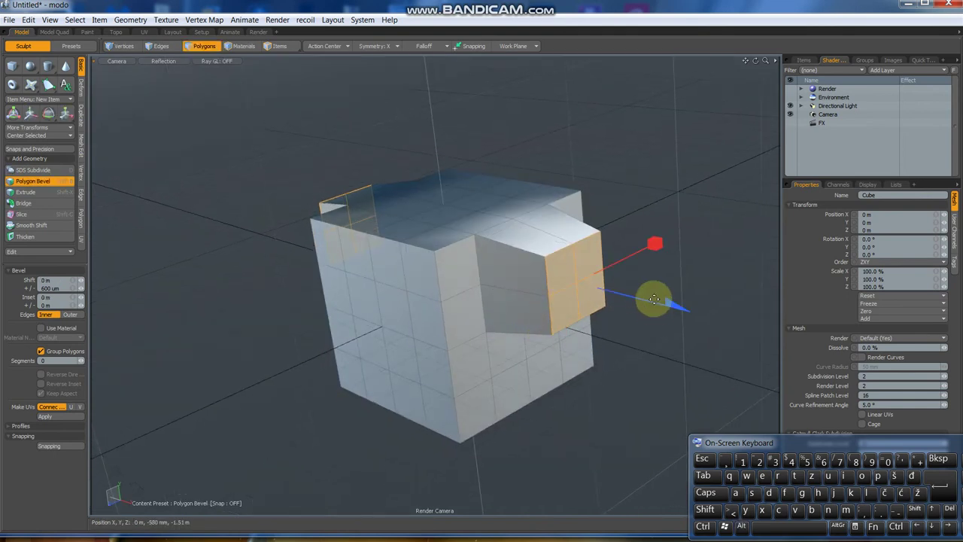
pyautogui.moveTo(661, 311)
pyautogui.mouseDown()
pyautogui.moveTo(652, 308)
pyautogui.moveTo(659, 304)
pyautogui.mouseUp()
pyautogui.moveTo(727, 262); pyautogui.dragTo(721, 259)
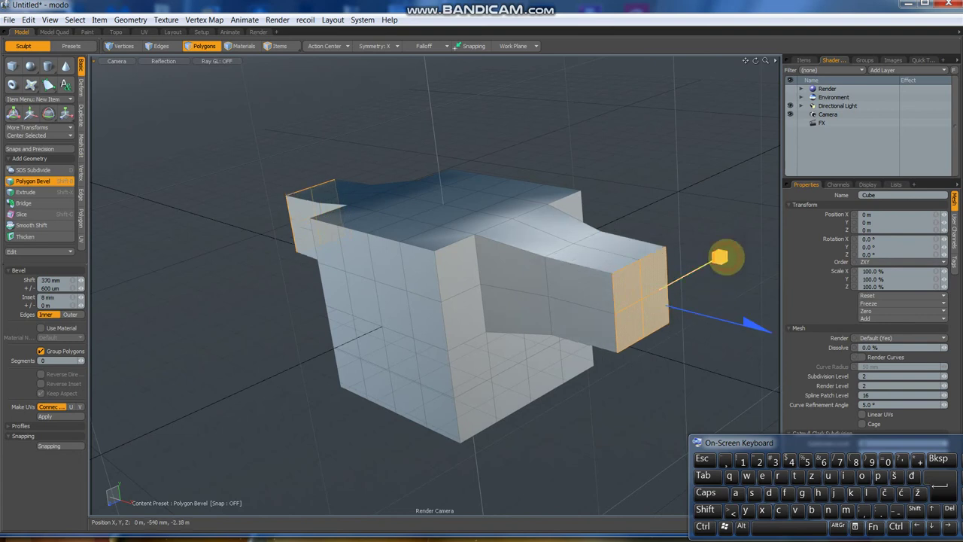
pyautogui.keyDown('alt'); pyautogui.moveTo(368, 333); pyautogui.dragTo(388, 328); pyautogui.keyUp('alt')
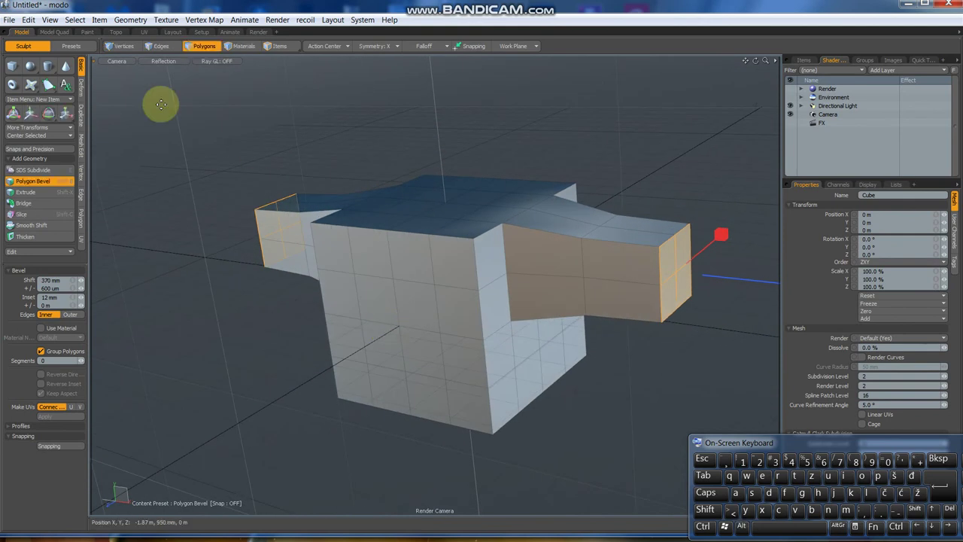
# Apply a third polygon bevel to the arm ends with a 330 mm shift and -40 mm inset.
pyautogui.click(45, 182)
pyautogui.click(45, 182)
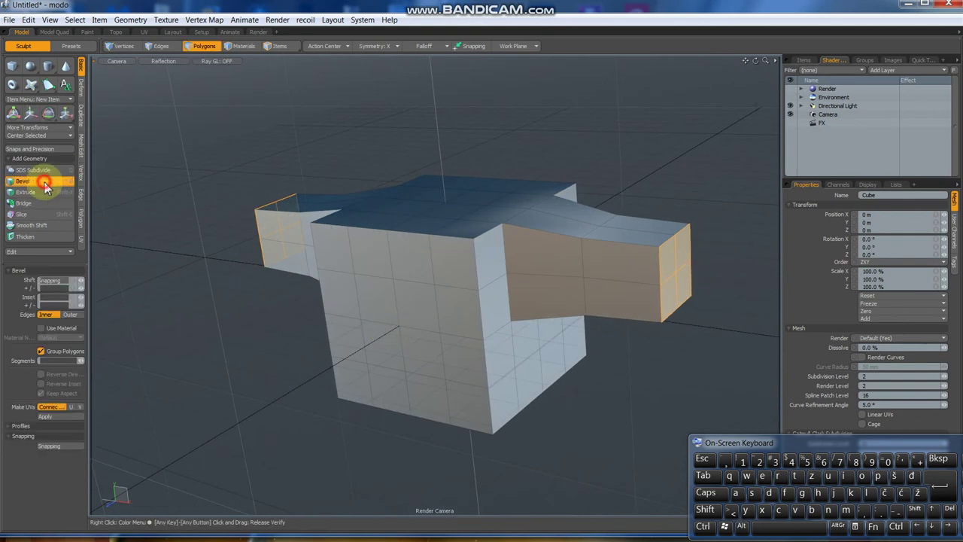
pyautogui.moveTo(734, 286); pyautogui.dragTo(736, 279)
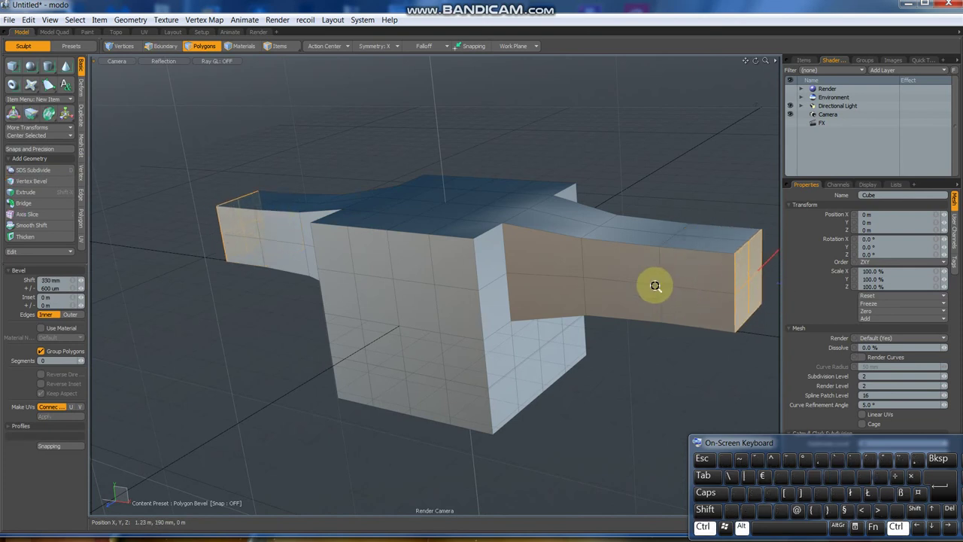
pyautogui.keyDown('ctrl'); pyautogui.keyDown('alt'); pyautogui.moveTo(656, 285); pyautogui.dragTo(624, 286); pyautogui.keyUp('alt'); pyautogui.keyUp('ctrl')
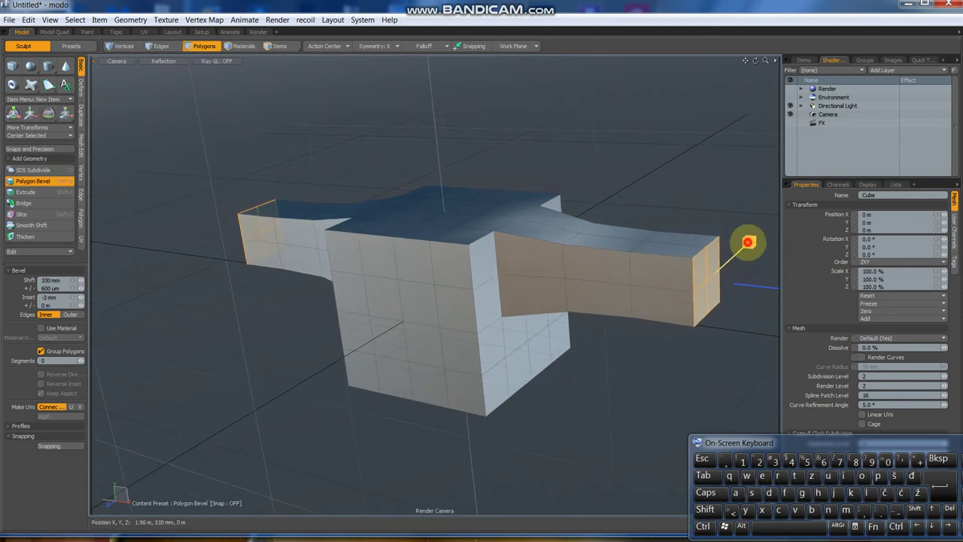
pyautogui.moveTo(749, 241); pyautogui.dragTo(750, 240)
pyautogui.keyDown('alt'); pyautogui.moveTo(509, 309); pyautogui.dragTo(404, 315); pyautogui.keyUp('alt')
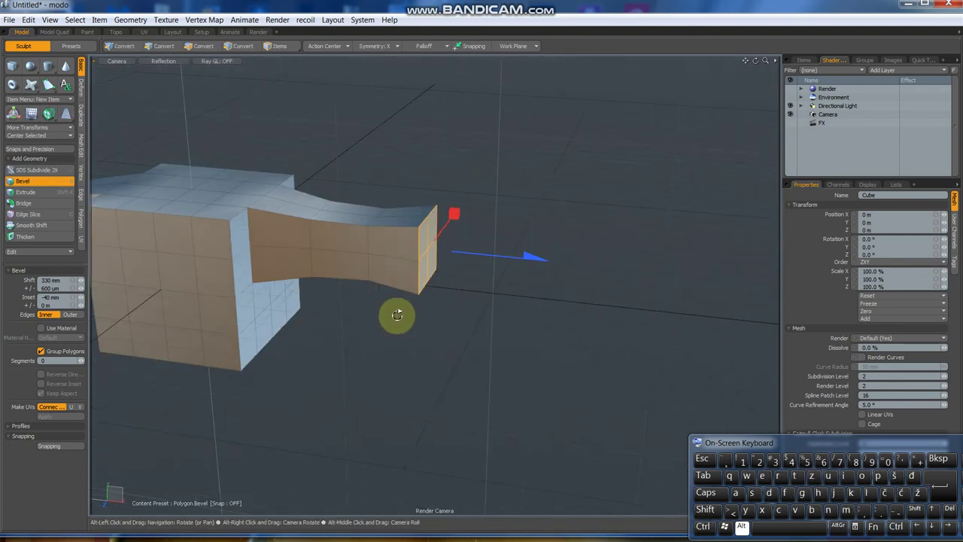
# Apply a fourth polygon bevel to the arm ends with a 410 mm shift and 66 mm inset.
pyautogui.click(45, 182)
pyautogui.click(487, 237)
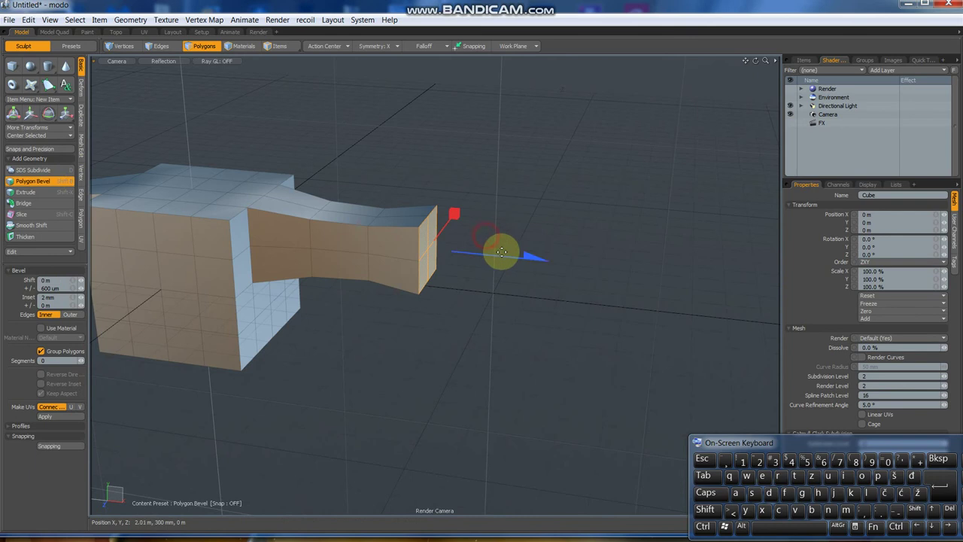
pyautogui.moveTo(535, 254); pyautogui.dragTo(534, 258)
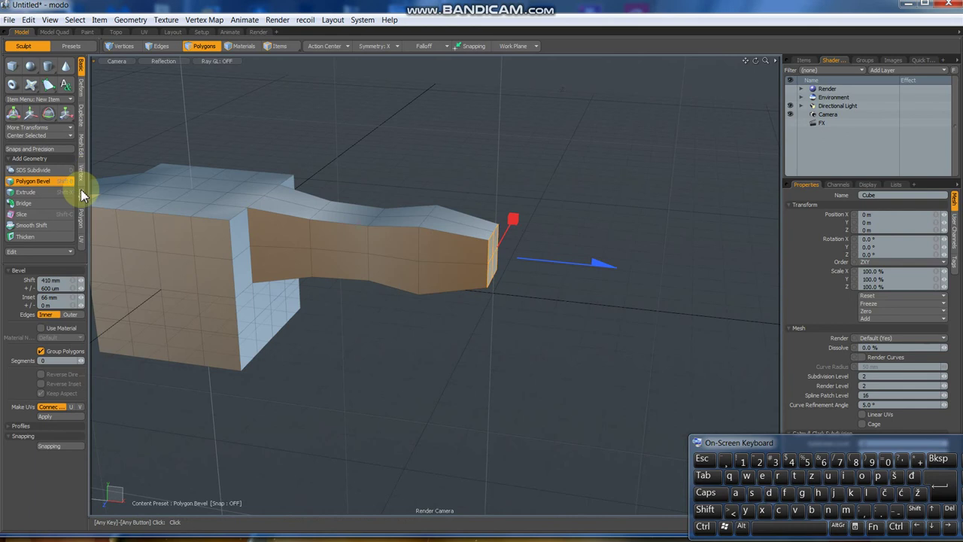
pyautogui.click(33, 181)
# Select the outer polygon pair on each side of the cube's underside and bevel them into legs with a 480 mm shift and 4 mm inset.
pyautogui.keyDown('alt'); pyautogui.moveTo(334, 356); pyautogui.dragTo(236, 362); pyautogui.keyUp('alt')
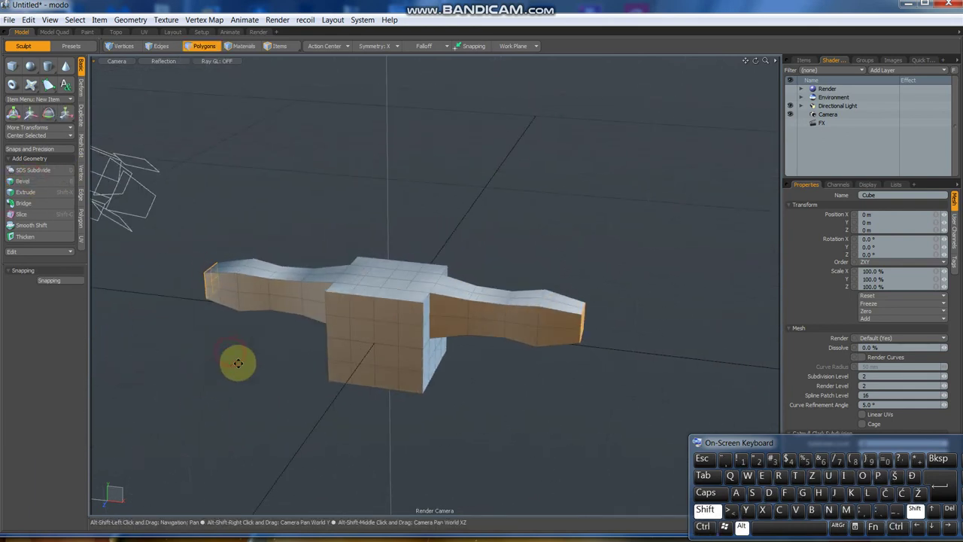
pyautogui.keyDown('alt'); pyautogui.moveTo(381, 369); pyautogui.dragTo(469, 293); pyautogui.keyUp('alt')
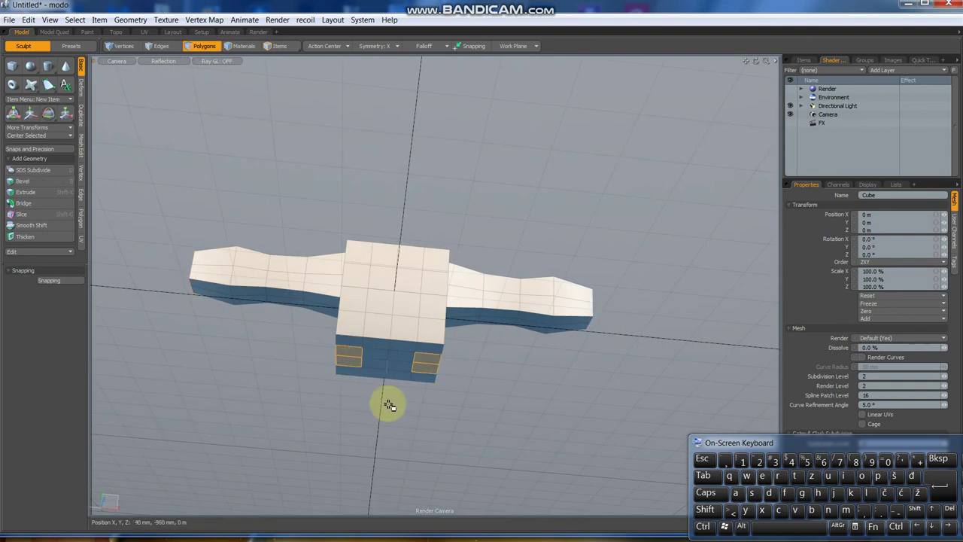
pyautogui.click(382, 357)
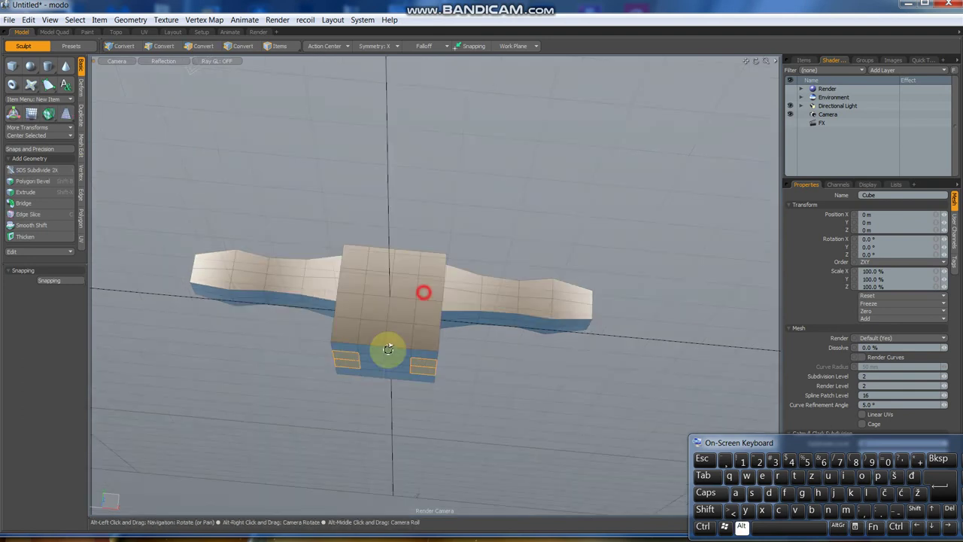
pyautogui.keyDown('alt'); pyautogui.moveTo(424, 290); pyautogui.dragTo(532, 380); pyautogui.keyUp('alt')
pyautogui.keyDown('alt'); pyautogui.keyDown('shift'); pyautogui.moveTo(530, 332); pyautogui.dragTo(510, 300); pyautogui.keyUp('shift'); pyautogui.keyUp('alt')
pyautogui.keyDown('alt'); pyautogui.moveTo(425, 297); pyautogui.dragTo(435, 261); pyautogui.keyUp('alt')
pyautogui.press('3')
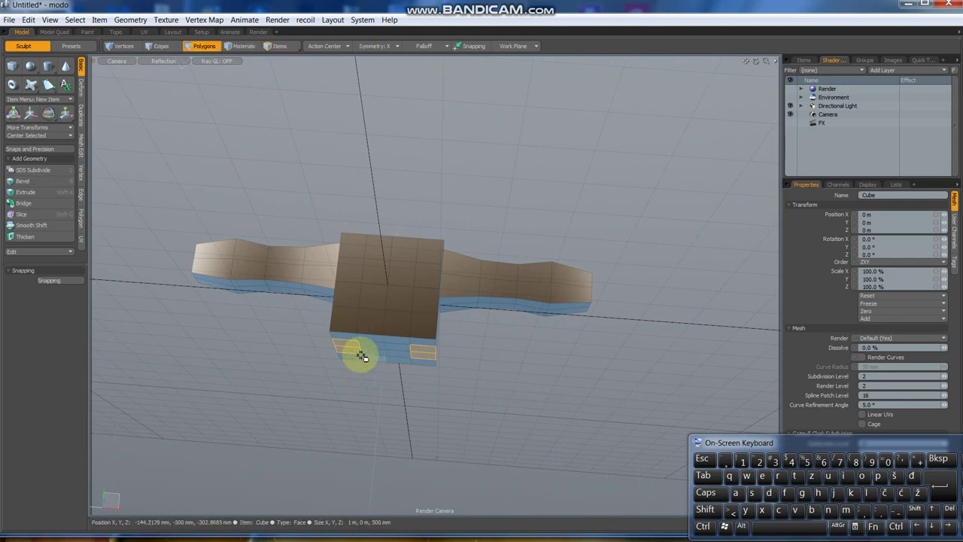
pyautogui.click(20, 182)
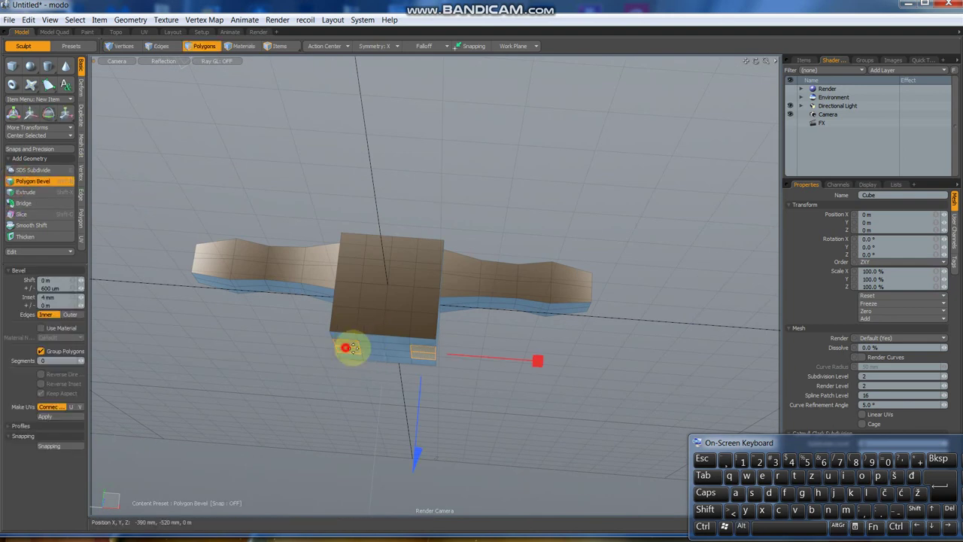
pyautogui.moveTo(422, 399); pyautogui.dragTo(419, 393)
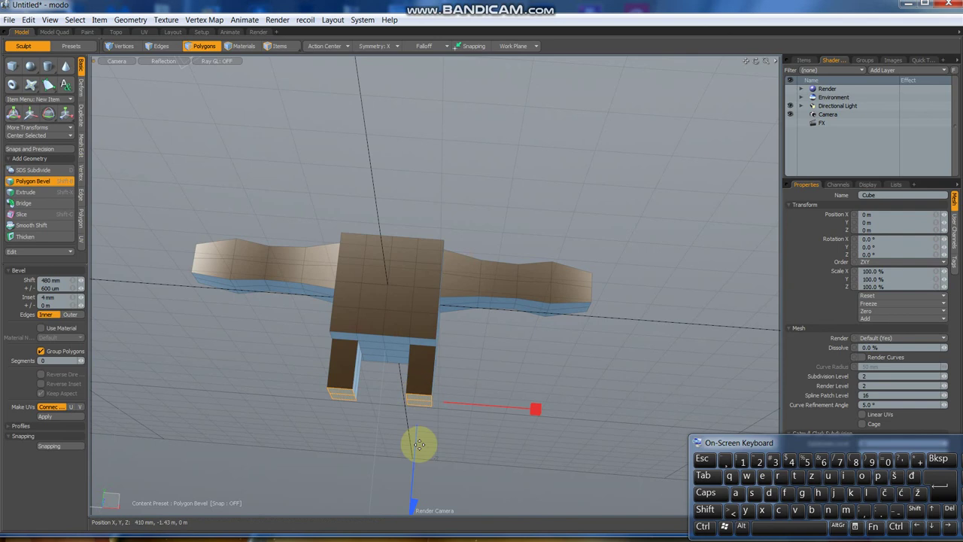
# Apply a second polygon bevel to the leg ends with a 210 mm shift and -40 mm inset.
pyautogui.click(23, 188)
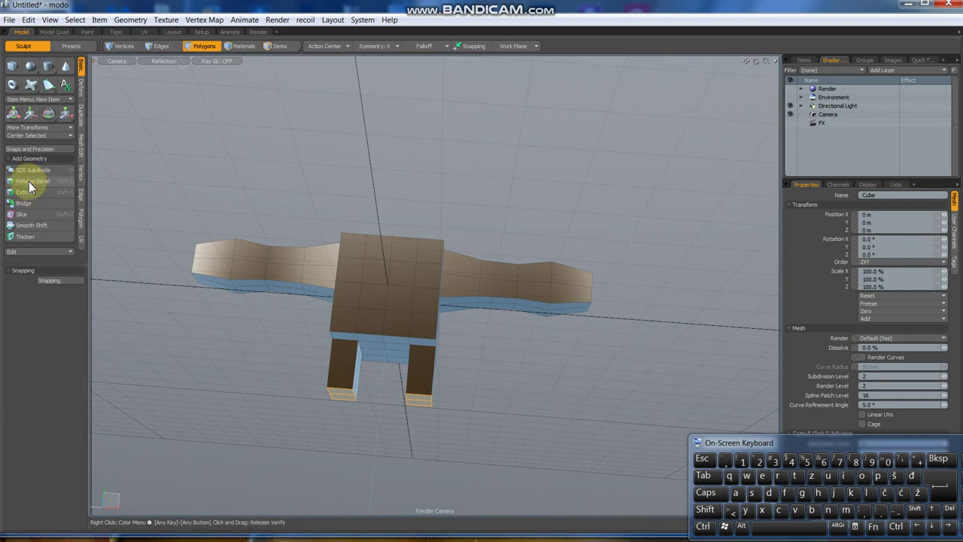
pyautogui.click(380, 396)
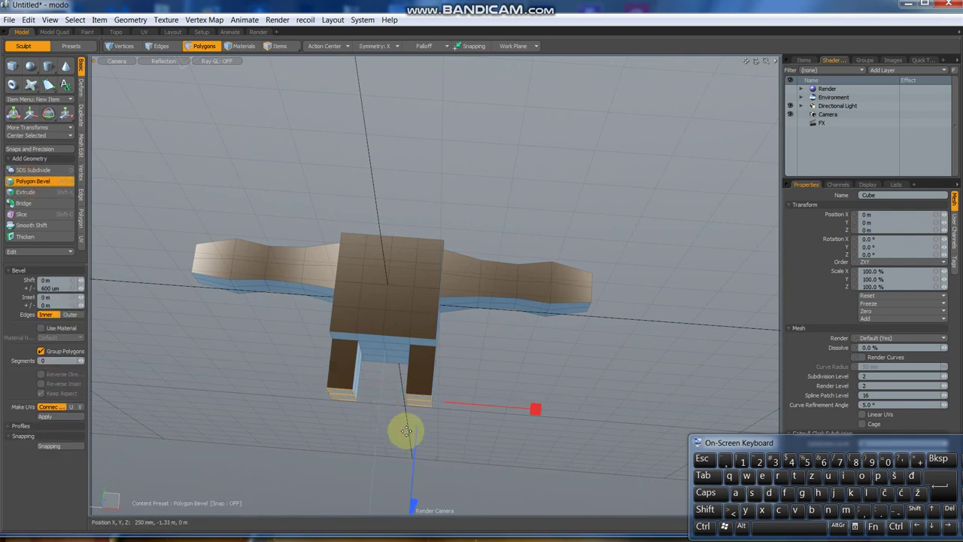
pyautogui.moveTo(416, 437); pyautogui.dragTo(452, 454)
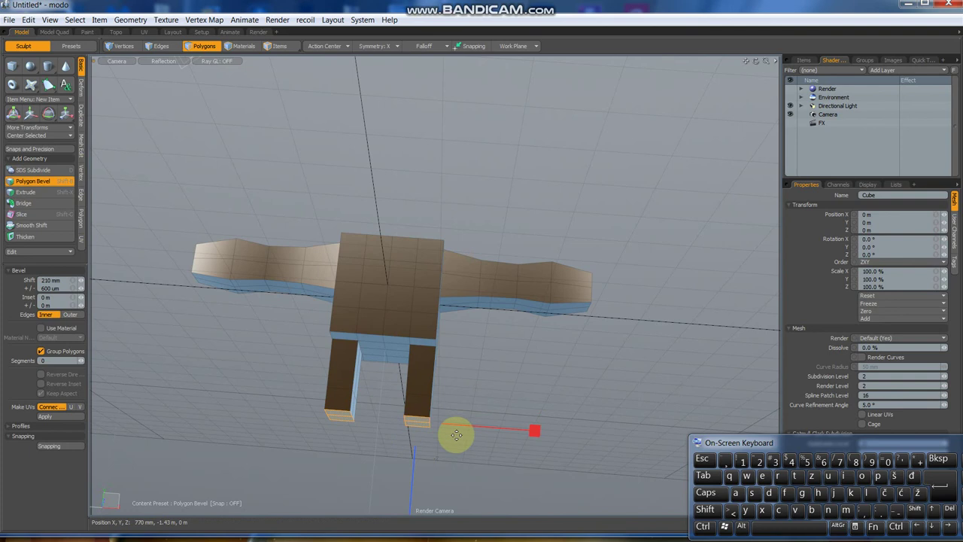
pyautogui.keyDown('alt'); pyautogui.moveTo(520, 366); pyautogui.dragTo(514, 305); pyautogui.keyUp('alt')
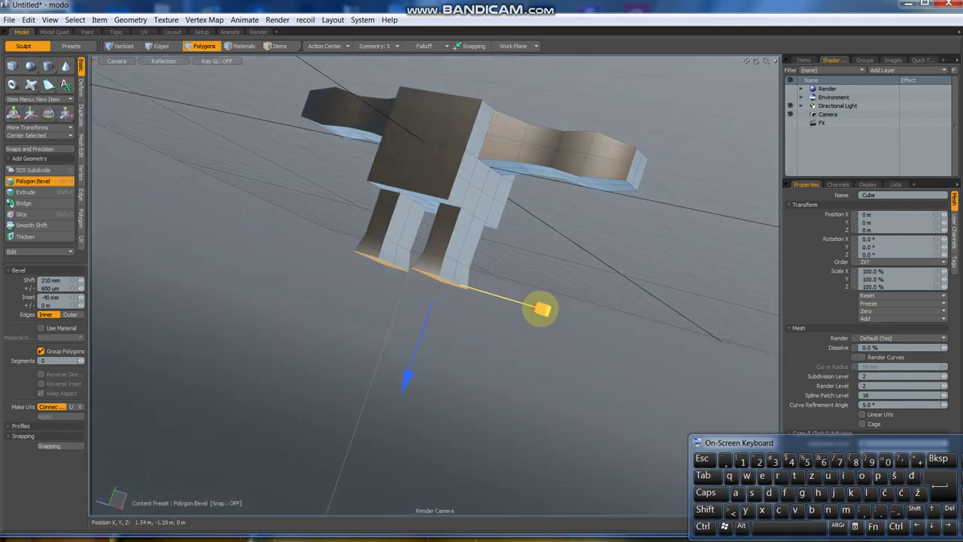
# Extend the leg ends with a third polygon bevel of 220 mm shift and no inset.
pyautogui.click(34, 183)
pyautogui.click(375, 265)
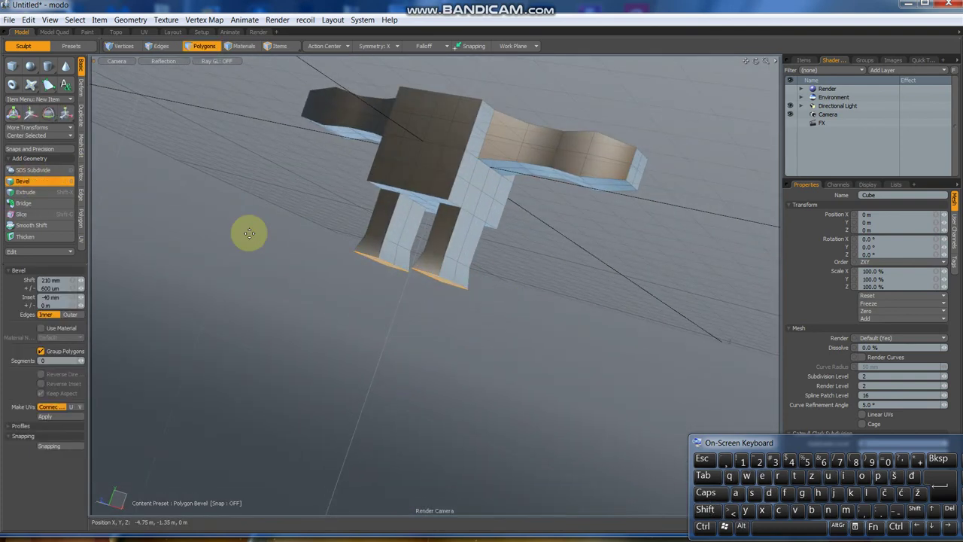
pyautogui.moveTo(392, 293); pyautogui.dragTo(426, 309)
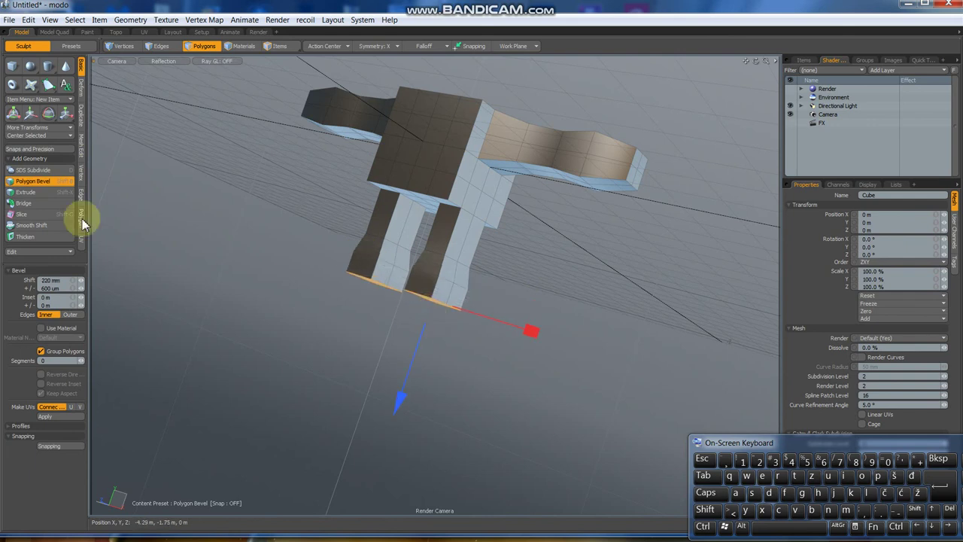
# Apply a fourth polygon bevel to the leg ends with a 290 mm shift and 40 mm inset.
pyautogui.click(51, 185)
pyautogui.click(51, 185)
pyautogui.click(420, 329)
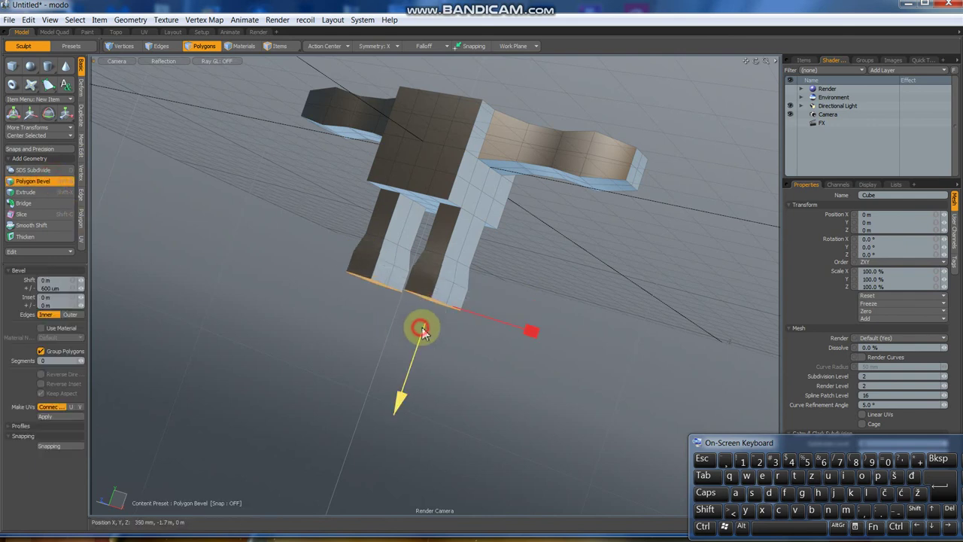
pyautogui.moveTo(420, 345); pyautogui.dragTo(417, 338)
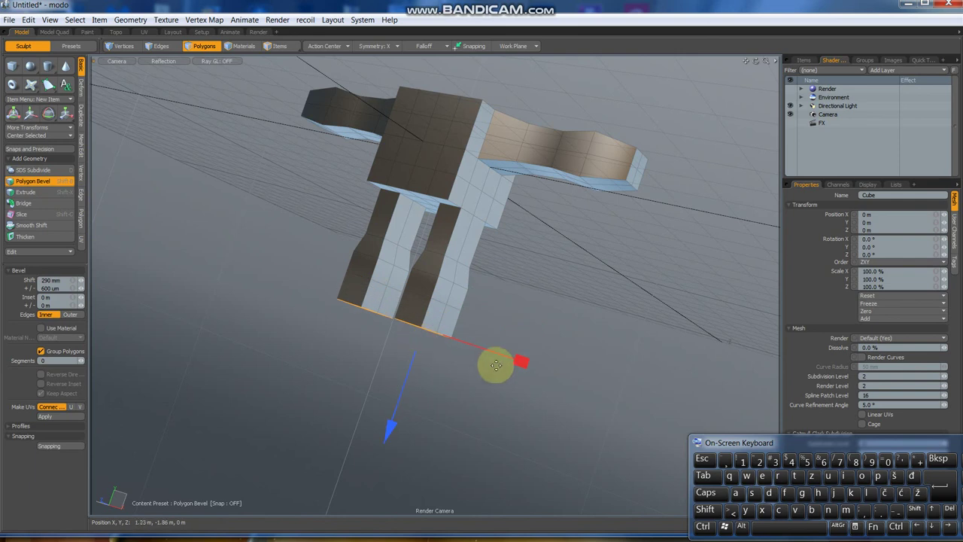
pyautogui.moveTo(524, 369); pyautogui.dragTo(521, 361)
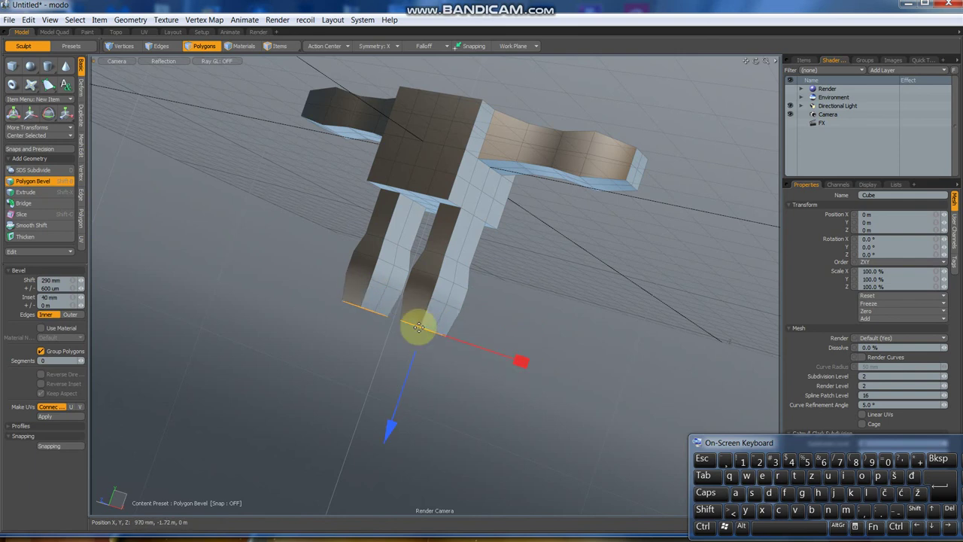
# Lengthen the lower legs with a polygon bevel of 440 mm shift and no inset.
pyautogui.click(51, 184)
pyautogui.click(49, 185)
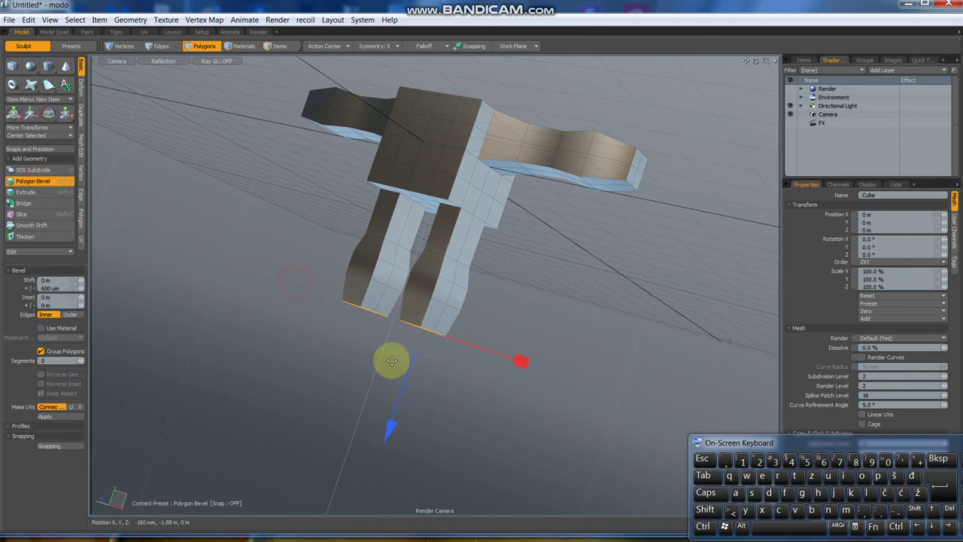
pyautogui.moveTo(411, 367); pyautogui.dragTo(408, 399)
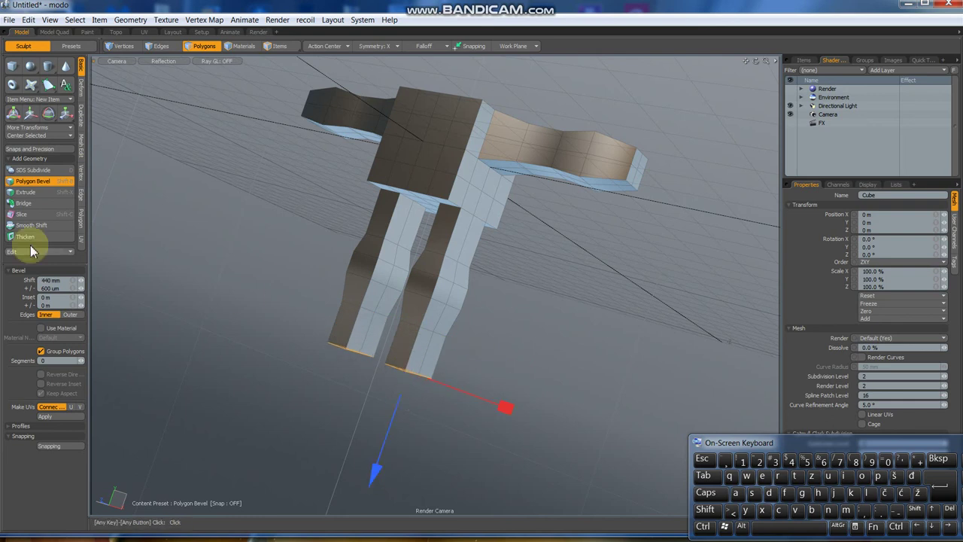
# Add an ankle section to the leg ends with a polygon bevel of 240 mm shift and no inset.
pyautogui.click(38, 183)
pyautogui.click(37, 182)
pyautogui.moveTo(382, 372); pyautogui.dragTo(387, 437)
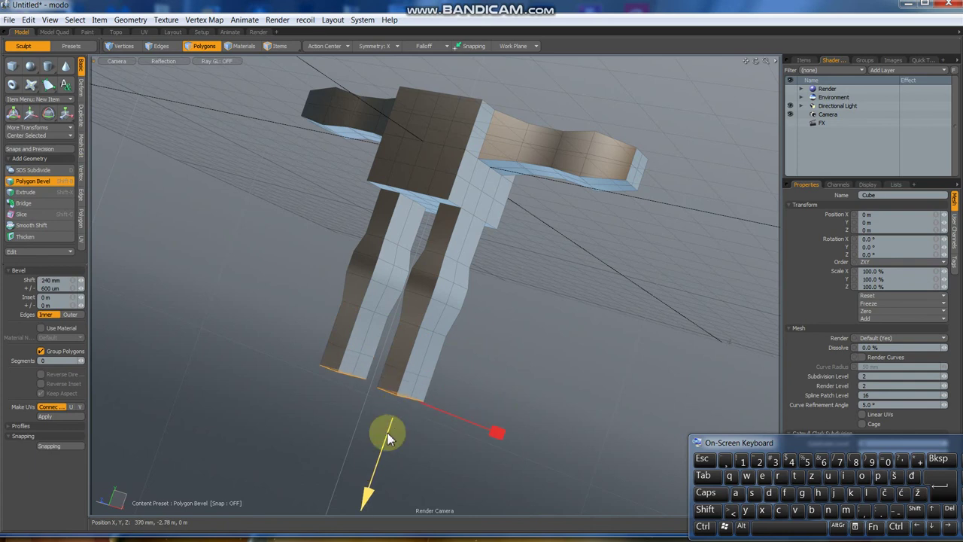
pyautogui.click(21, 183)
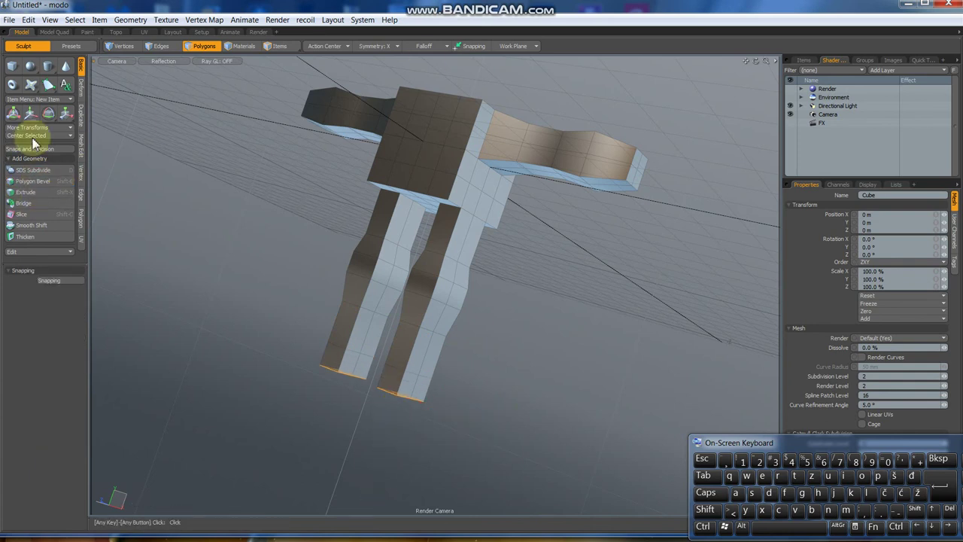
# Select the lowest front polygon of both legs and bevel it into feet with a 460 mm shift and 34 mm inset.
pyautogui.click(334, 362)
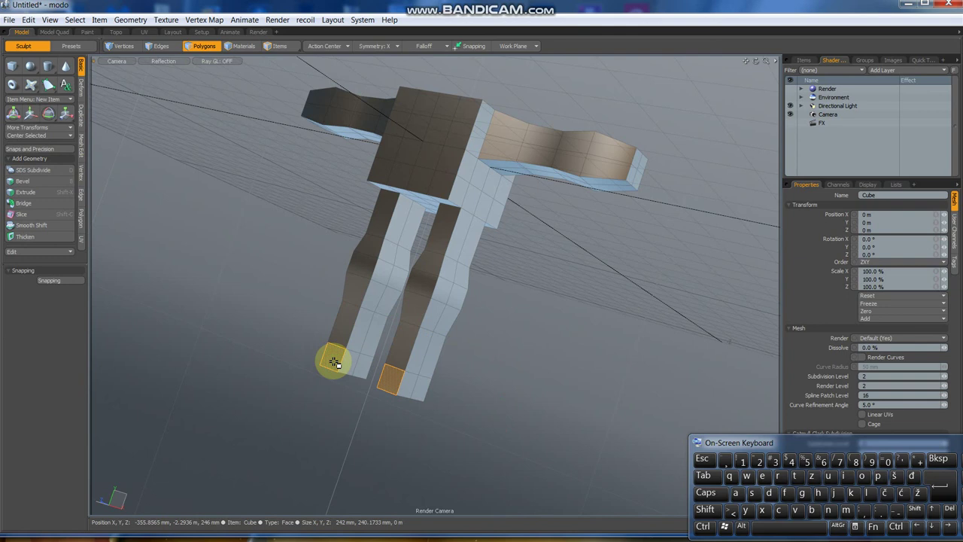
pyautogui.click(24, 182)
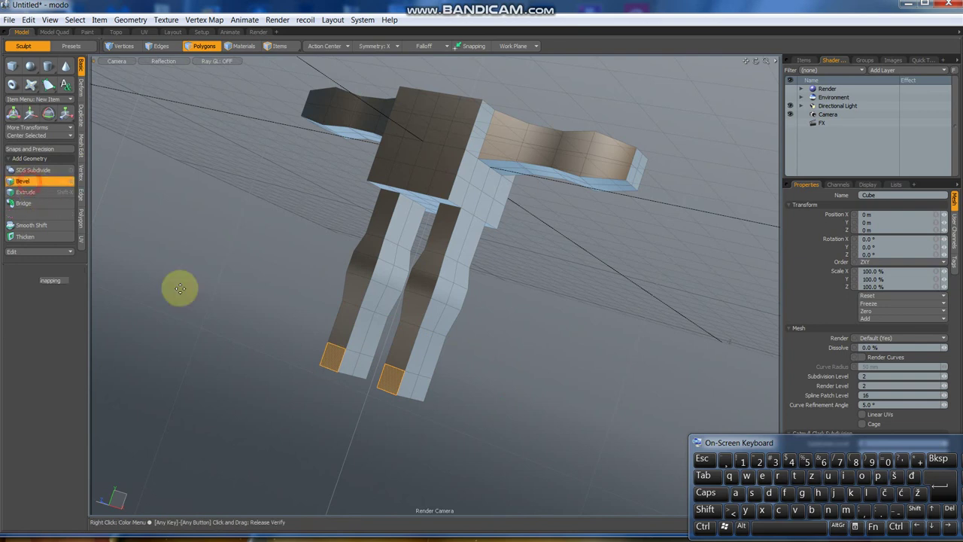
pyautogui.moveTo(310, 367)
pyautogui.mouseDown()
pyautogui.moveTo(346, 384)
pyautogui.moveTo(301, 350)
pyautogui.mouseUp()
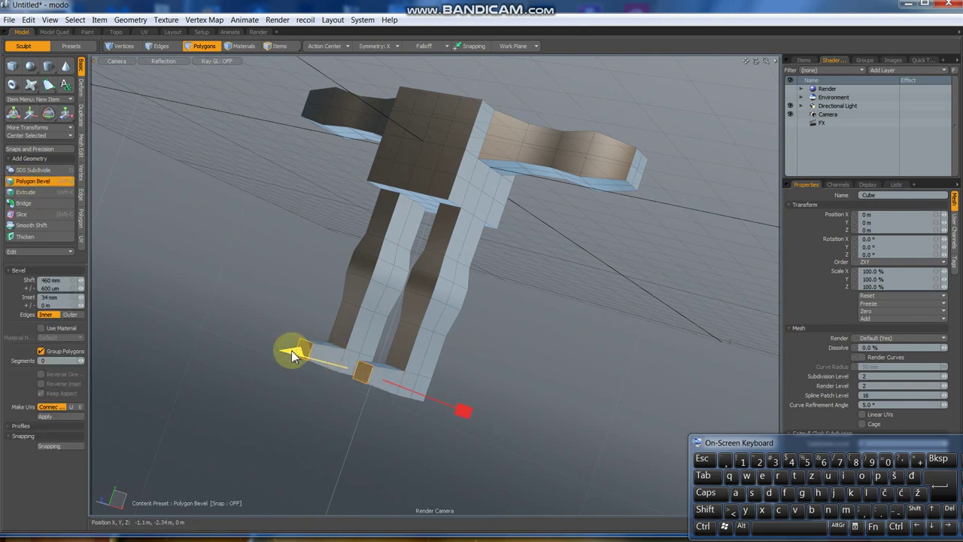
pyautogui.click(27, 182)
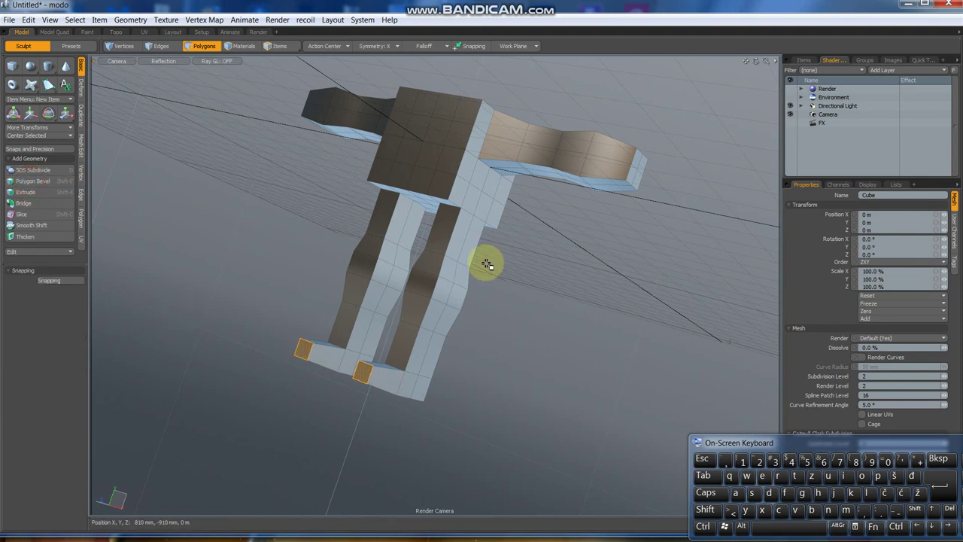
# Select the central 2×2 polygon block on the torso's top and bevel it into a neck with a 240 mm shift and 20 mm inset.
pyautogui.keyDown('alt'); pyautogui.moveTo(499, 280); pyautogui.dragTo(538, 269); pyautogui.keyUp('alt')
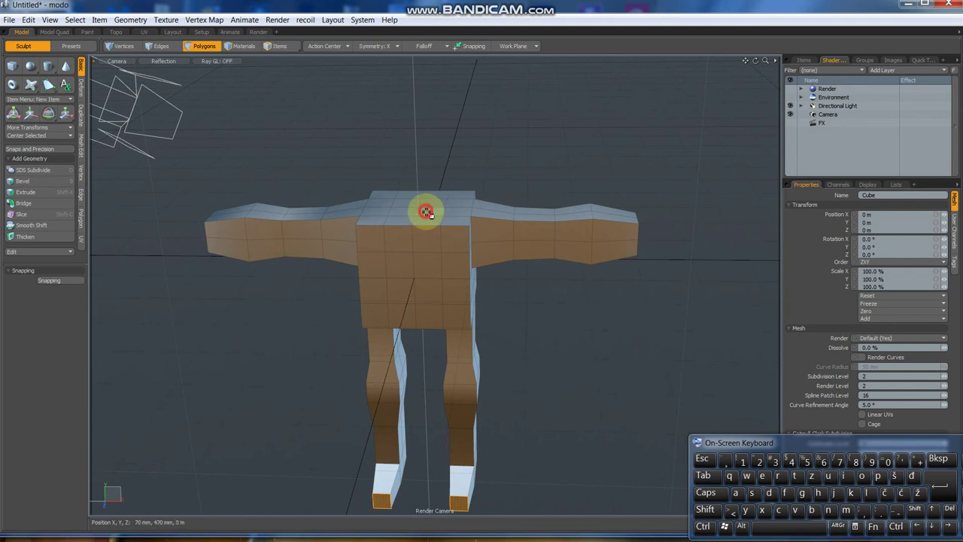
pyautogui.click(427, 212)
pyautogui.moveTo(141, 213); pyautogui.dragTo(188, 226)
pyautogui.click(22, 182)
pyautogui.moveTo(441, 194); pyautogui.dragTo(425, 228)
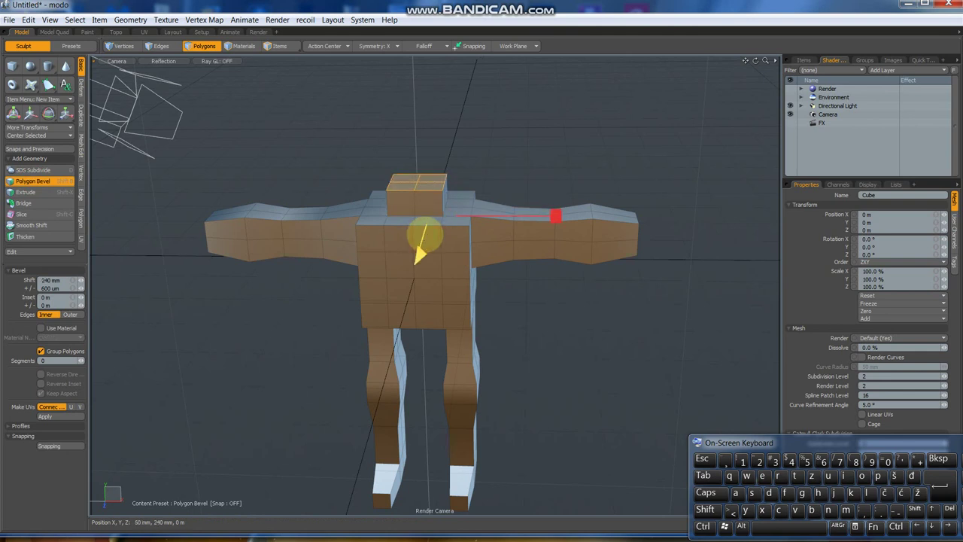
pyautogui.moveTo(561, 218); pyautogui.dragTo(555, 216)
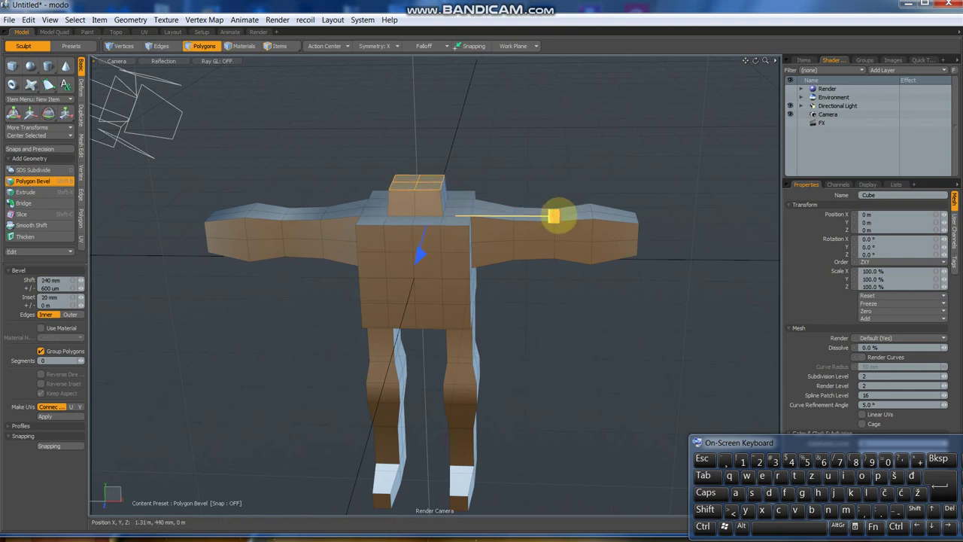
pyautogui.click(40, 181)
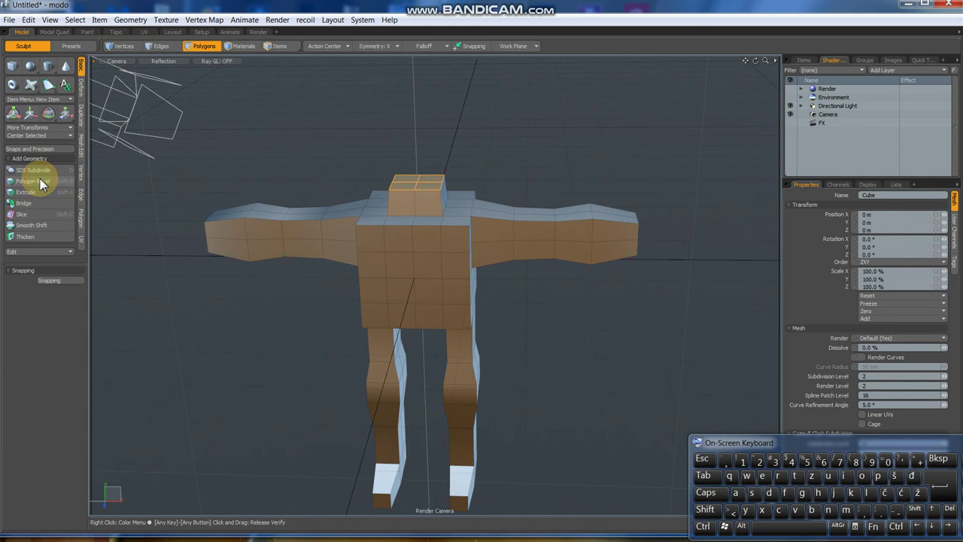
# Bevel the neck's top polygons outward into the lower head with a 370 mm shift and -104 mm inset.
pyautogui.click(40, 180)
pyautogui.click(40, 181)
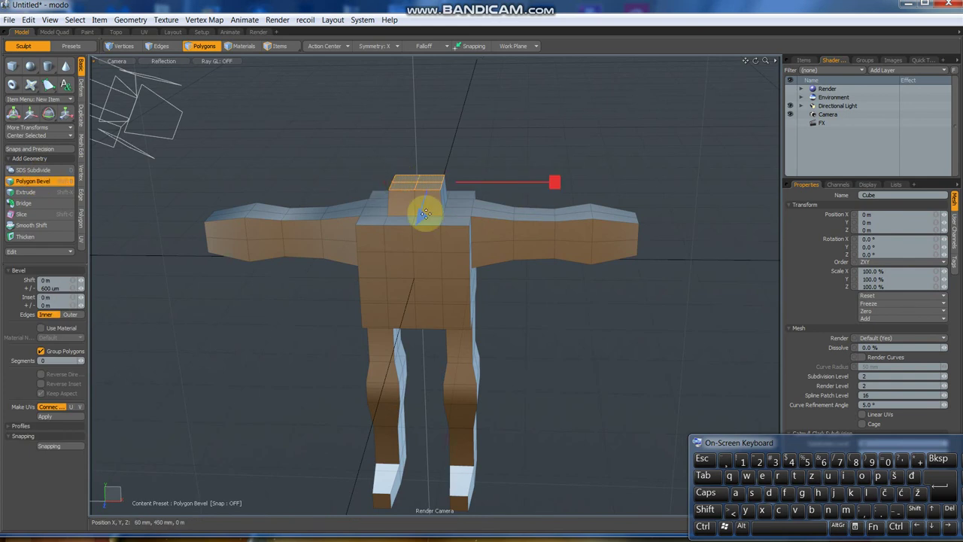
pyautogui.moveTo(421, 220); pyautogui.dragTo(414, 220)
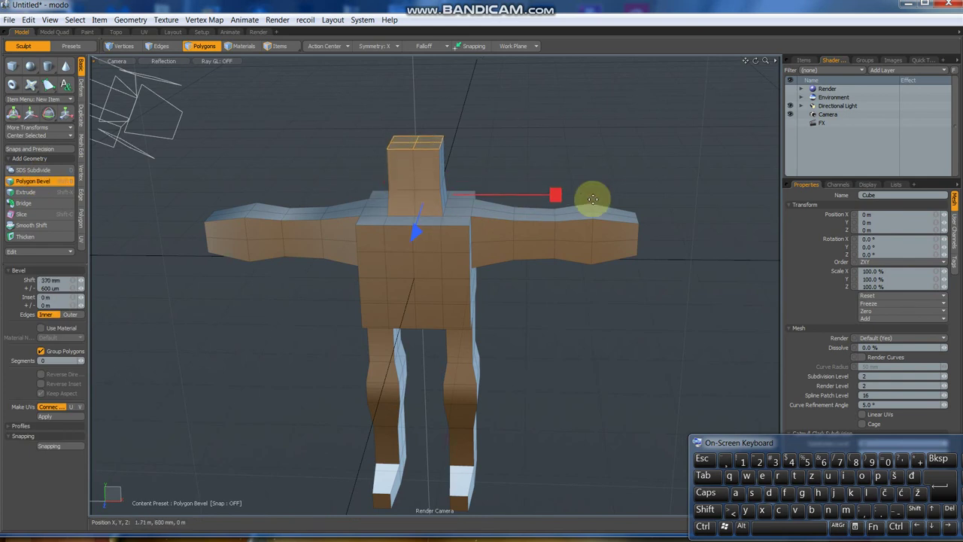
pyautogui.moveTo(558, 198); pyautogui.dragTo(568, 196)
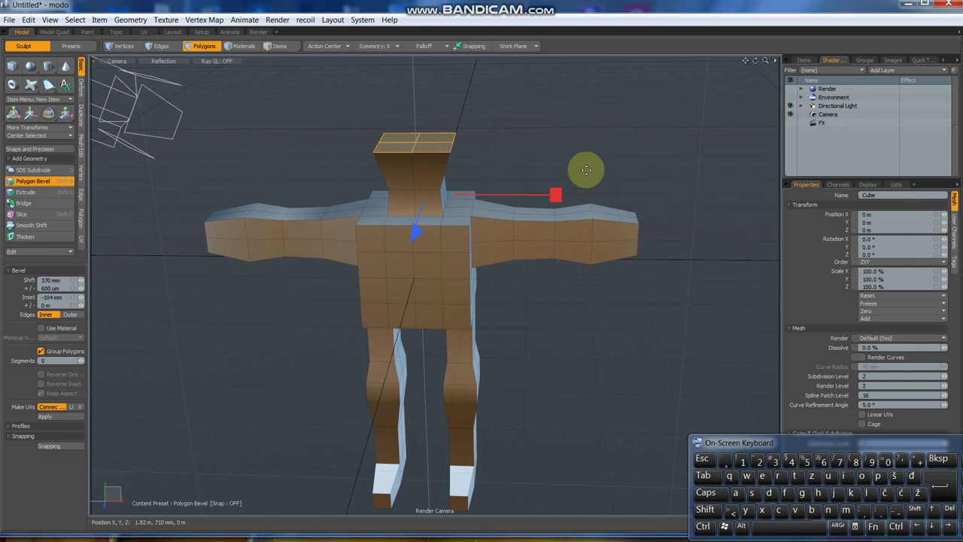
# Raise the head's top polygons with a further polygon bevel of 440 mm shift and no inset.
pyautogui.click(28, 183)
pyautogui.click(27, 183)
pyautogui.click(433, 156)
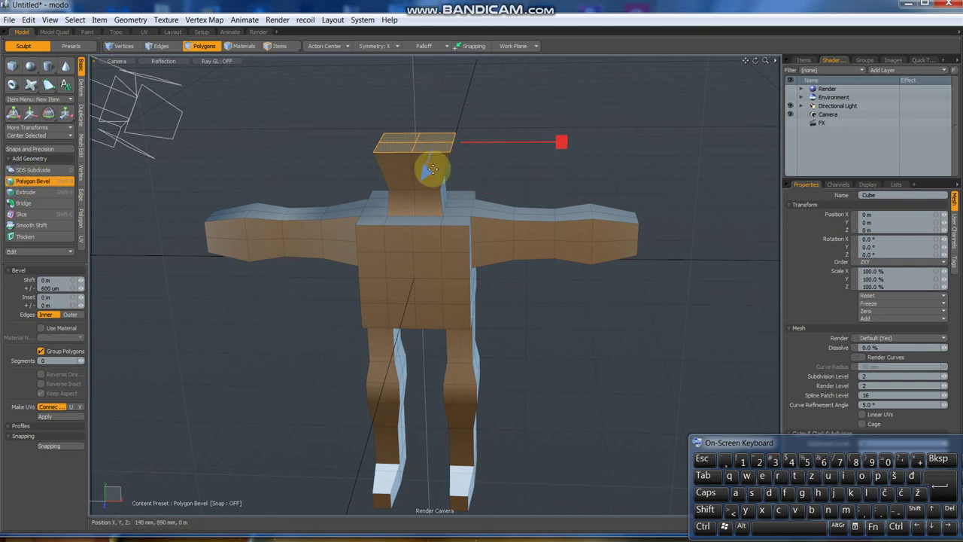
pyautogui.moveTo(425, 174); pyautogui.dragTo(419, 188)
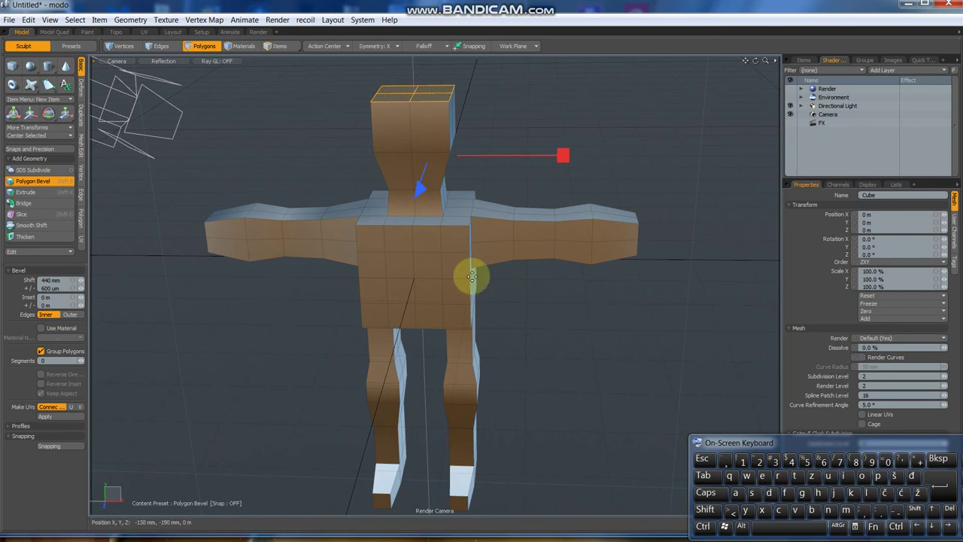
# Bevel the head's top polygons upward with a positive inset to taper the crown.
pyautogui.keyDown('alt'); pyautogui.moveTo(516, 275); pyautogui.dragTo(437, 286); pyautogui.keyUp('alt')
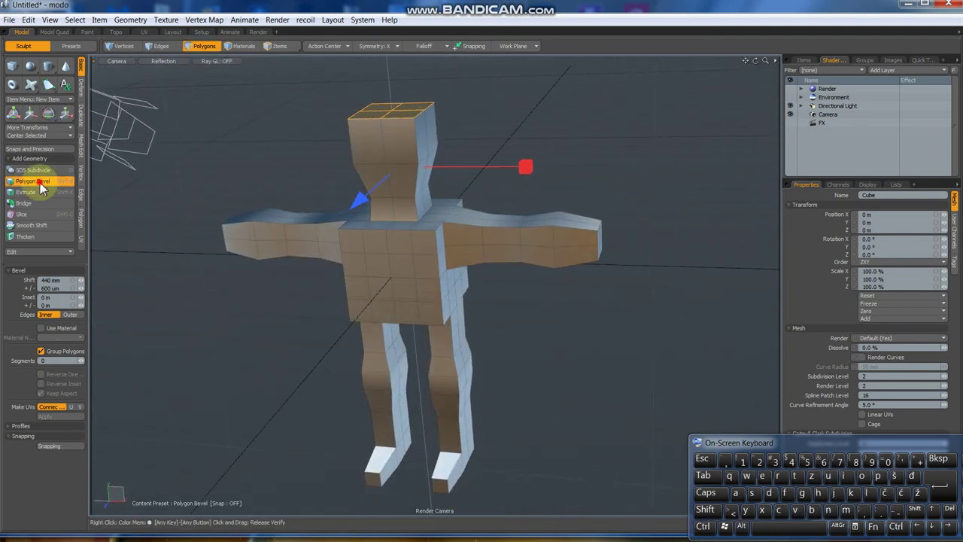
pyautogui.click(42, 187)
pyautogui.click(42, 187)
pyautogui.click(321, 146)
pyautogui.moveTo(372, 140); pyautogui.dragTo(508, 113)
pyautogui.click(30, 181)
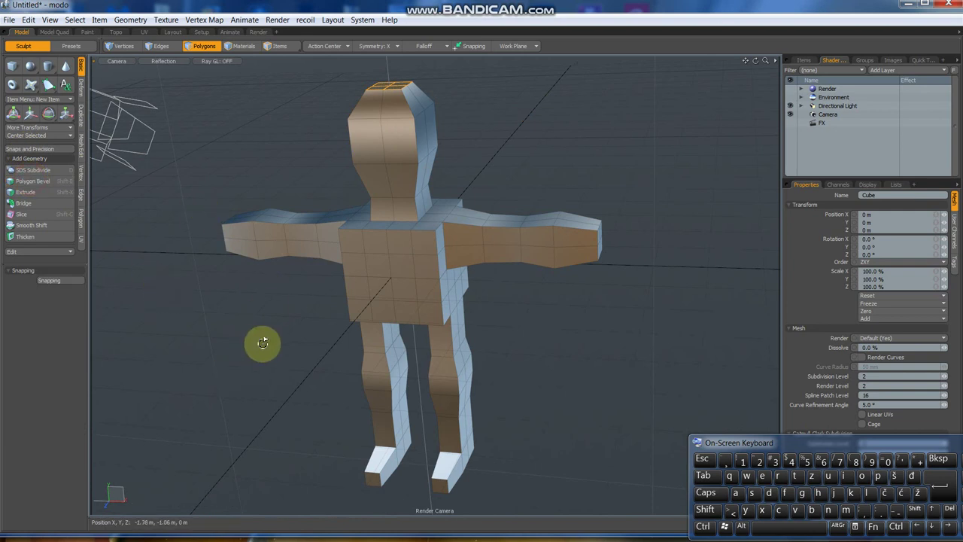
pyautogui.keyDown('alt'); pyautogui.moveTo(251, 334); pyautogui.dragTo(484, 327); pyautogui.keyUp('alt')
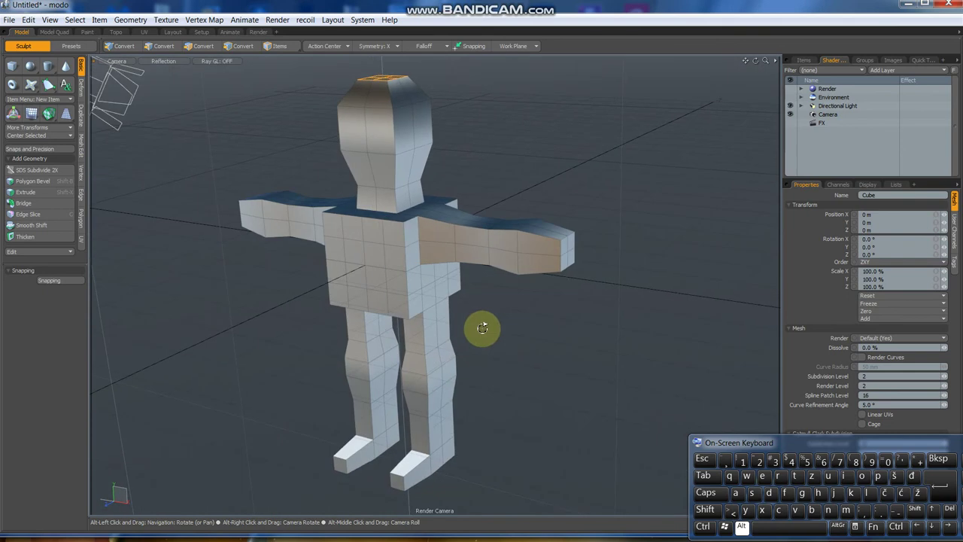